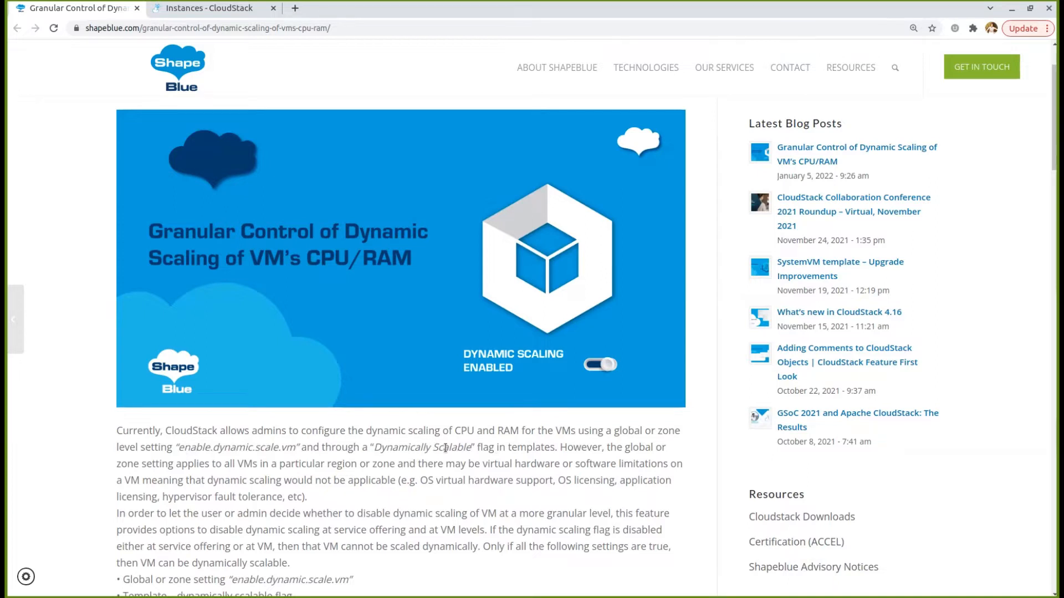
# Highlight enable.dynamic.scale.vm, 'Dynamically Scalable' and the four scaling conditions in the test notes
pyautogui.scroll(-1, 445, 448)
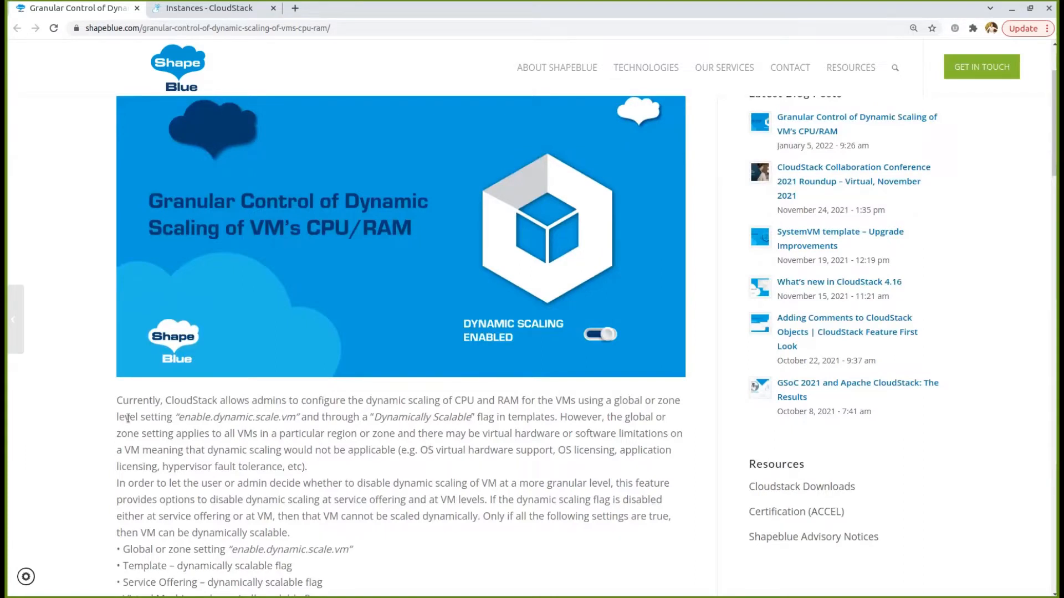
pyautogui.moveTo(179, 419); pyautogui.dragTo(296, 417)
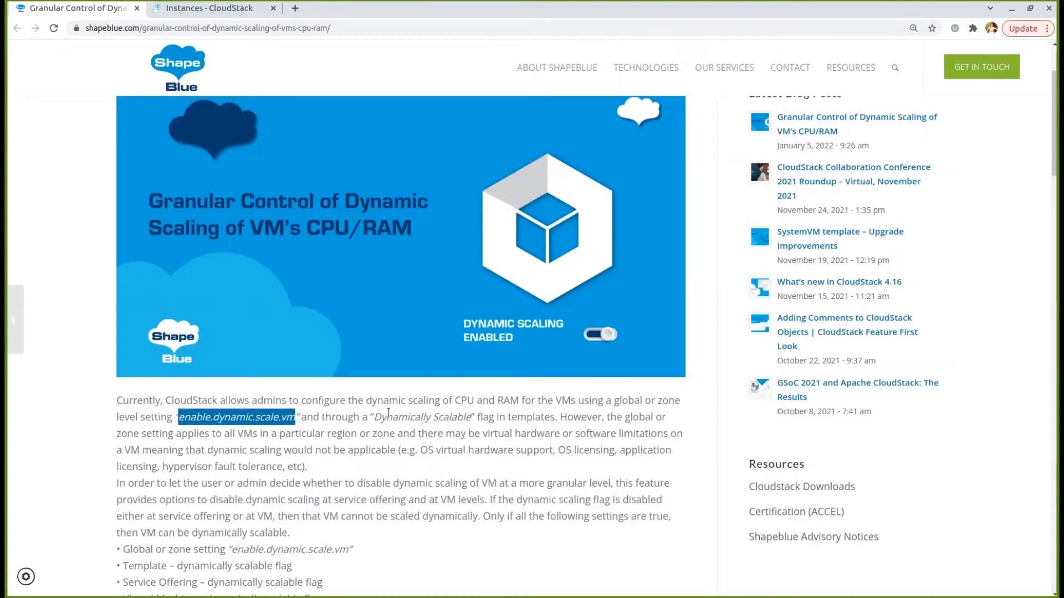
pyautogui.moveTo(375, 417); pyautogui.dragTo(472, 420)
pyautogui.click(231, 502)
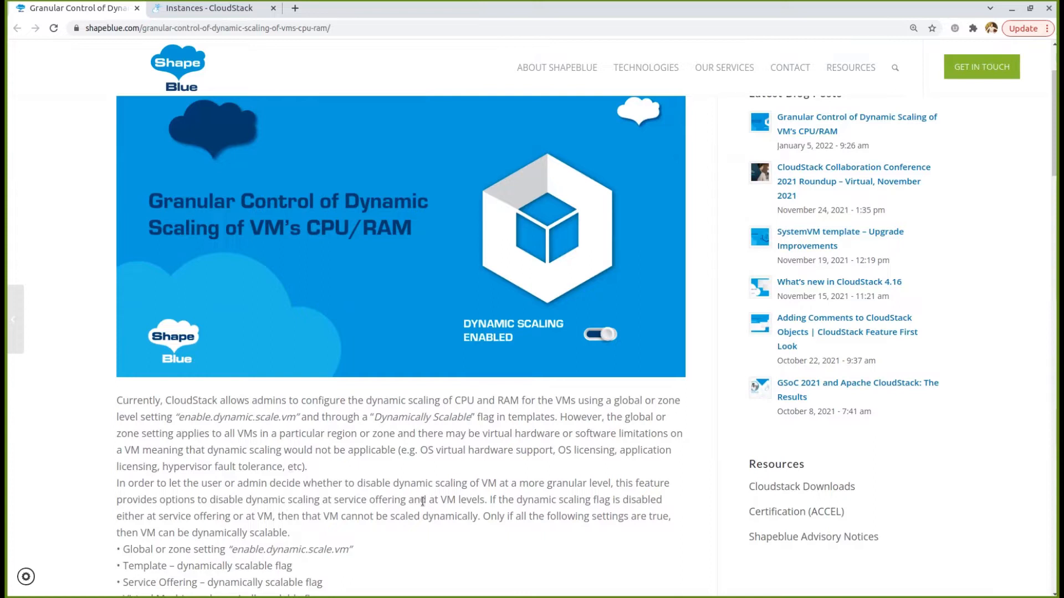
pyautogui.scroll(-1, 423, 501)
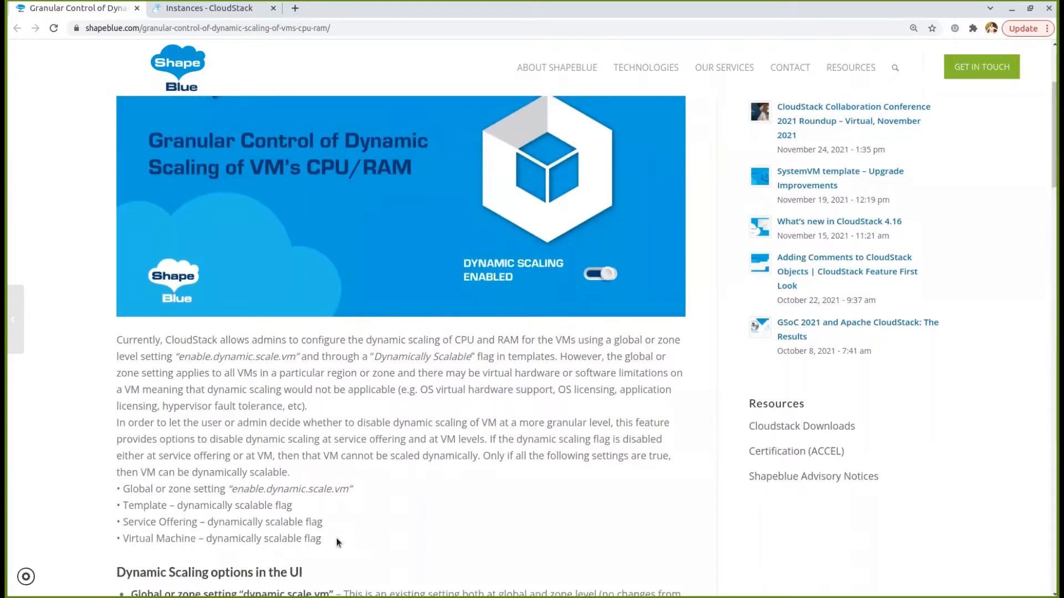
pyautogui.moveTo(334, 540); pyautogui.dragTo(117, 488)
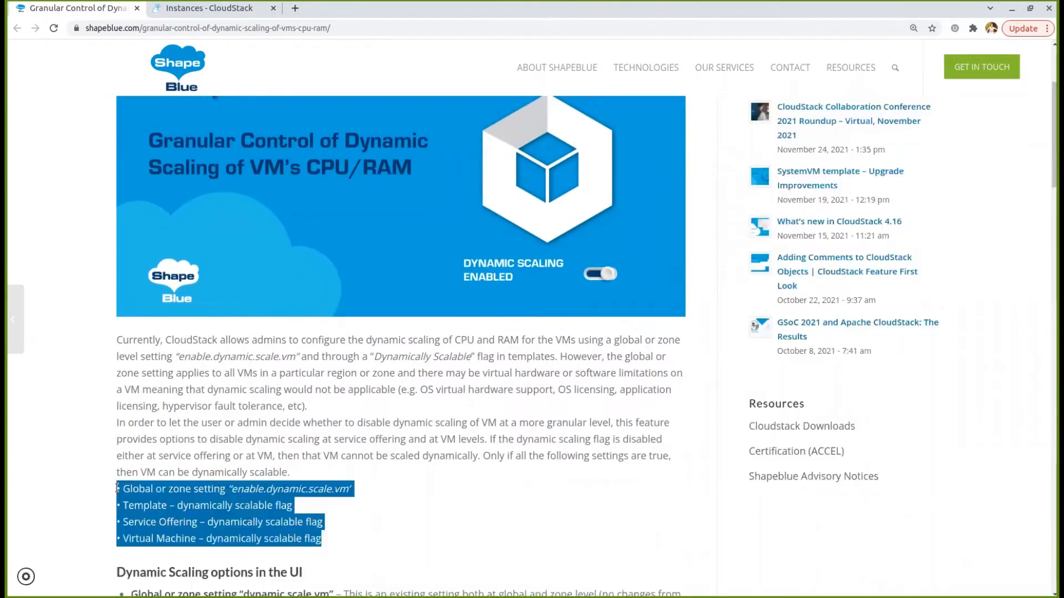
pyautogui.click(121, 488)
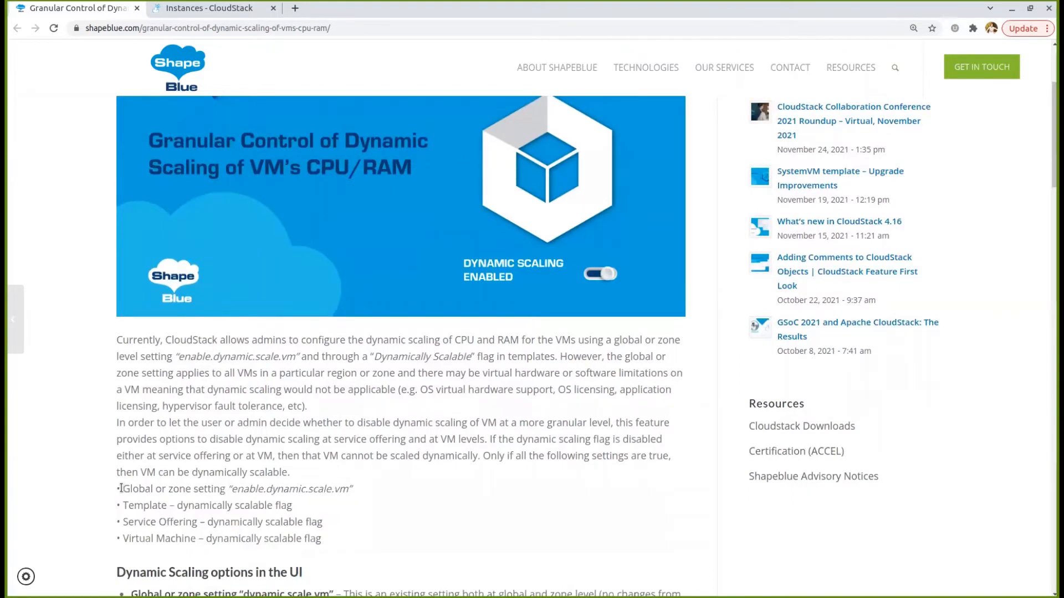
pyautogui.moveTo(121, 488); pyautogui.dragTo(321, 546)
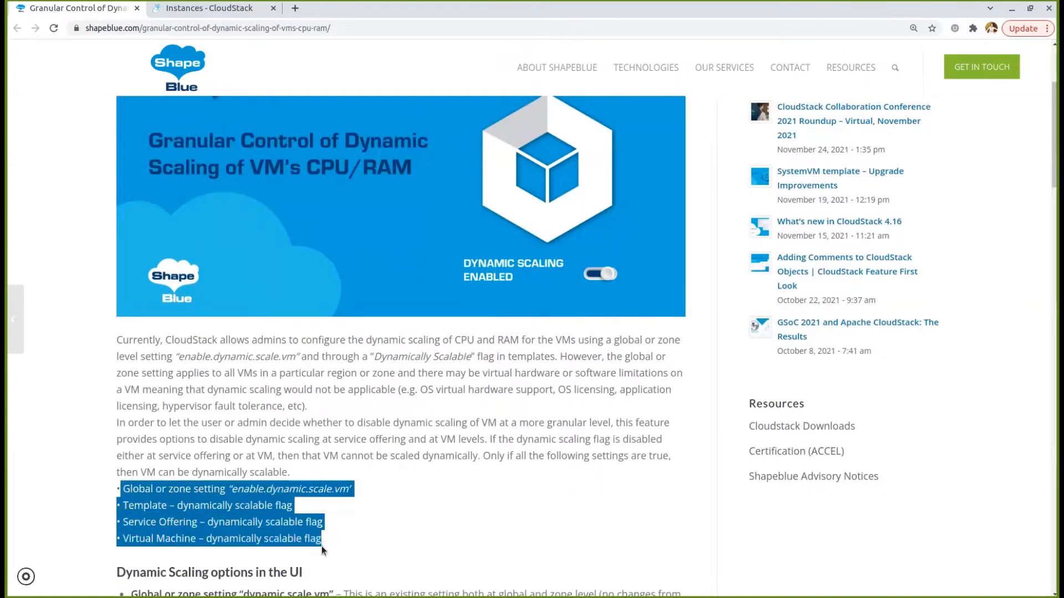
pyautogui.click(321, 545)
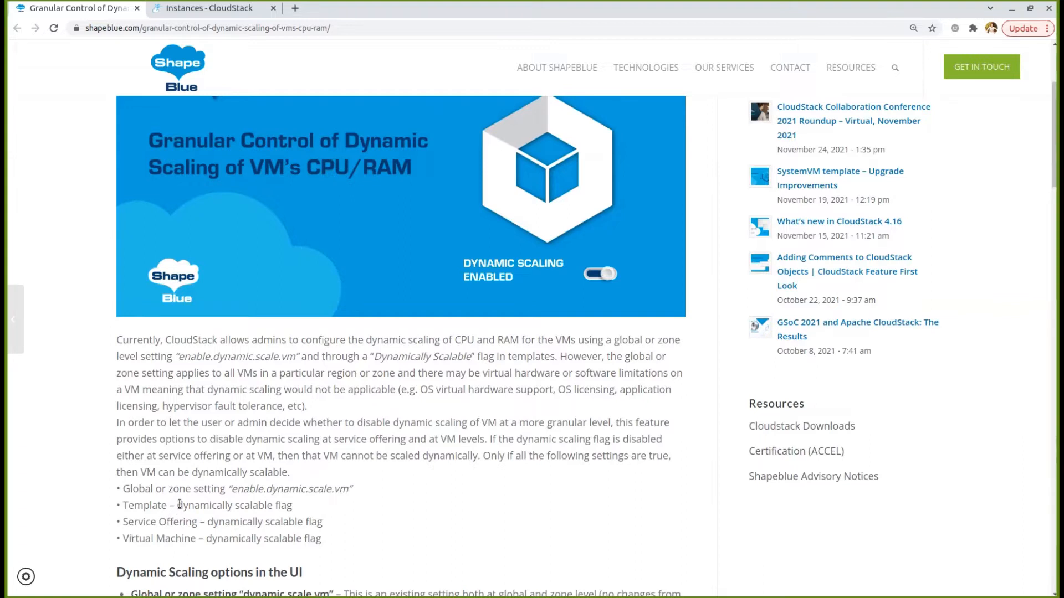
# Close the Destroy Instance results and filter Global Settings by 'enable.dyna'
pyautogui.click(216, 9)
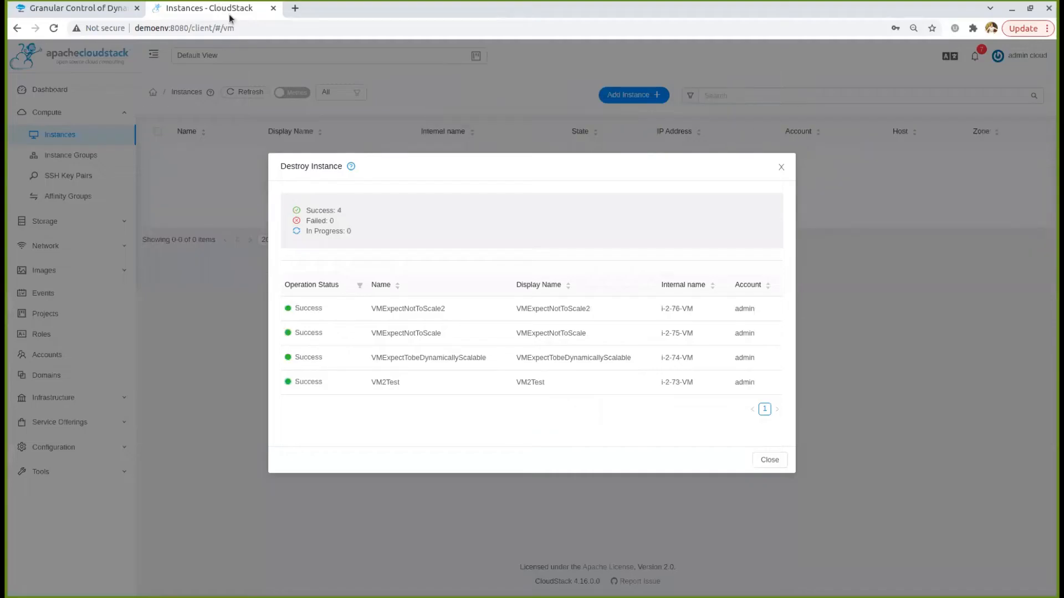
pyautogui.click(769, 460)
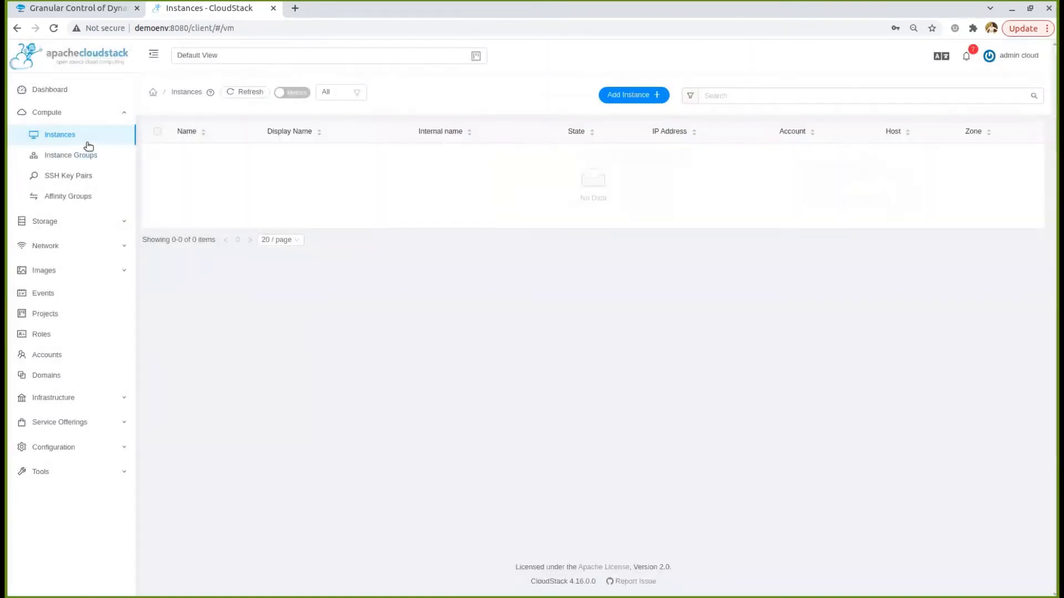
pyautogui.click(81, 448)
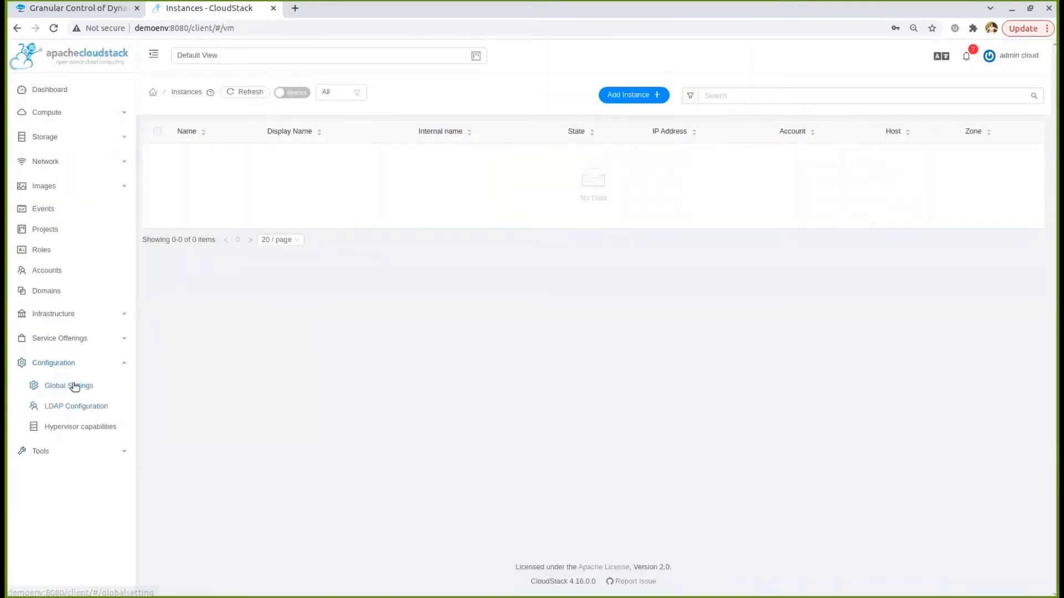
pyautogui.click(74, 385)
pyautogui.click(636, 89)
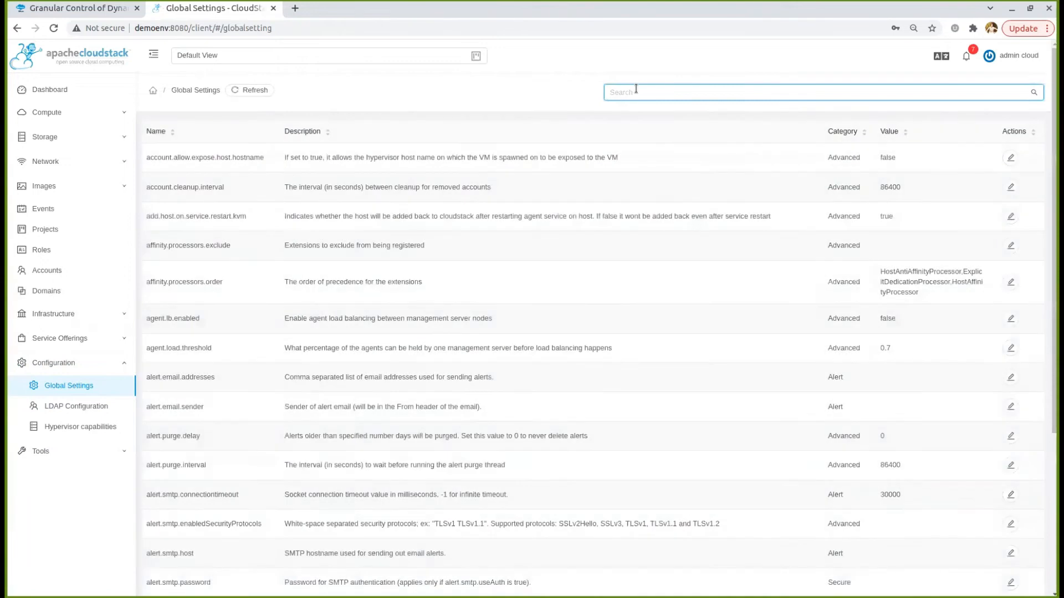
pyautogui.write('enable.dyna')
pyautogui.press('Return')
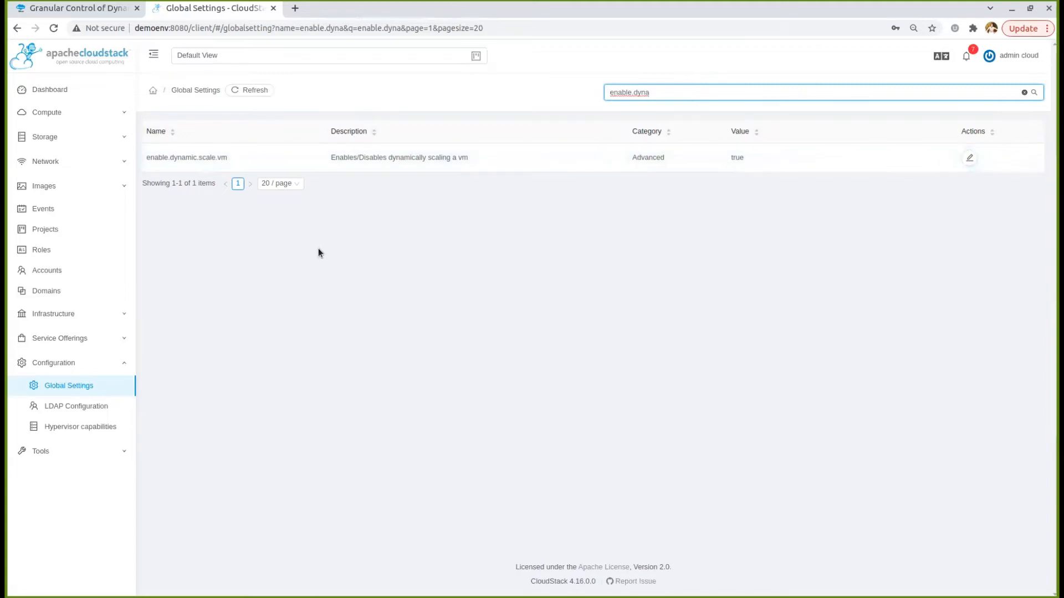
pyautogui.click(85, 186)
# Check the Dynamically Scalable property of the CentOS 5.3 (64-bit) no GUI (vSphere) template
pyautogui.click(75, 209)
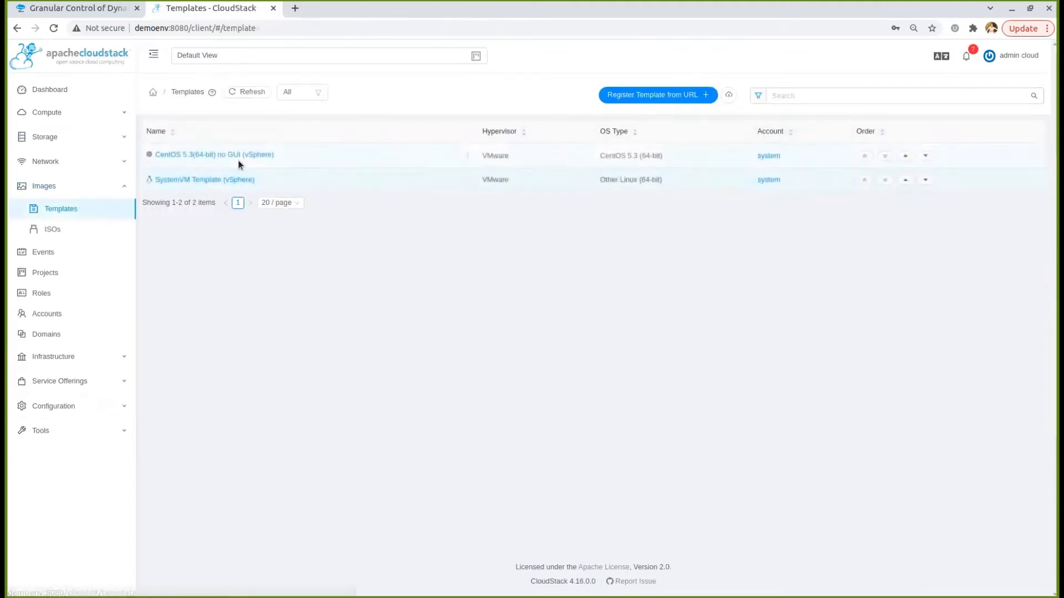
pyautogui.click(234, 154)
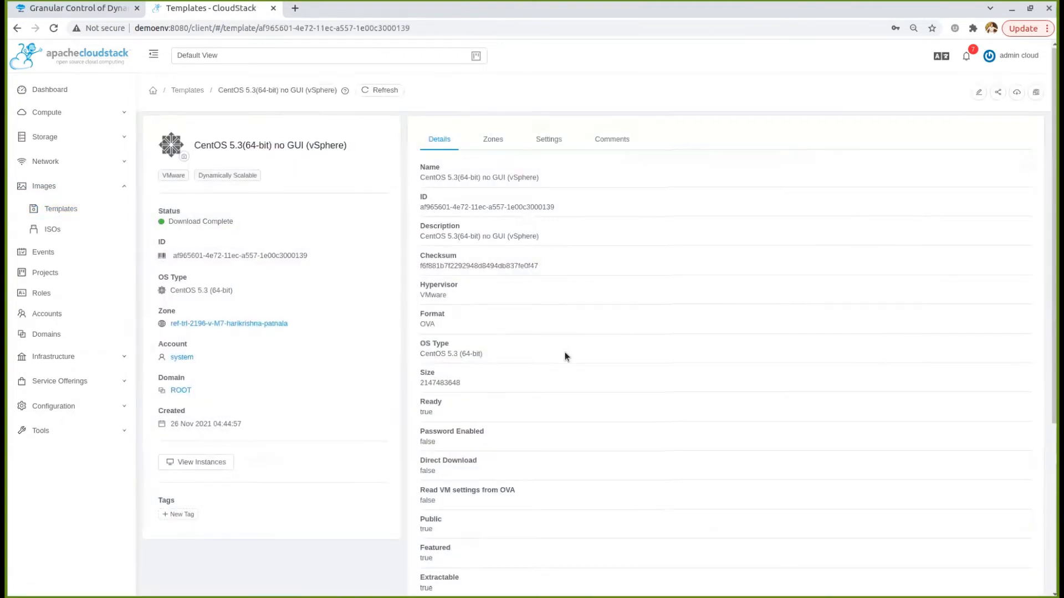
pyautogui.scroll(-1, 489, 414)
pyautogui.scroll(-2, 471, 411)
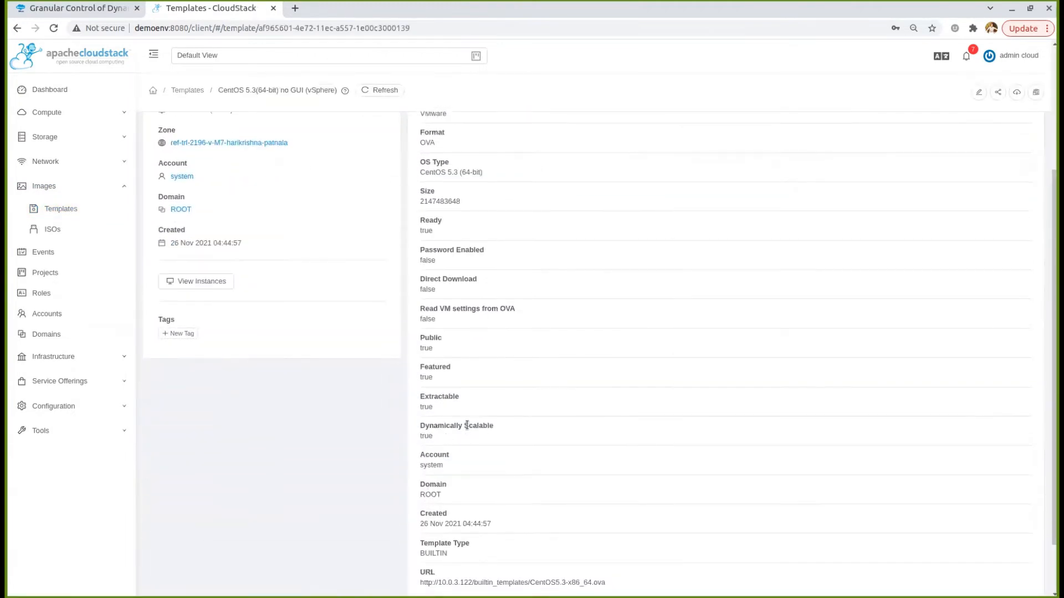
pyautogui.tripleClick(467, 425)
pyautogui.click(458, 439)
pyautogui.scroll(3, 432, 438)
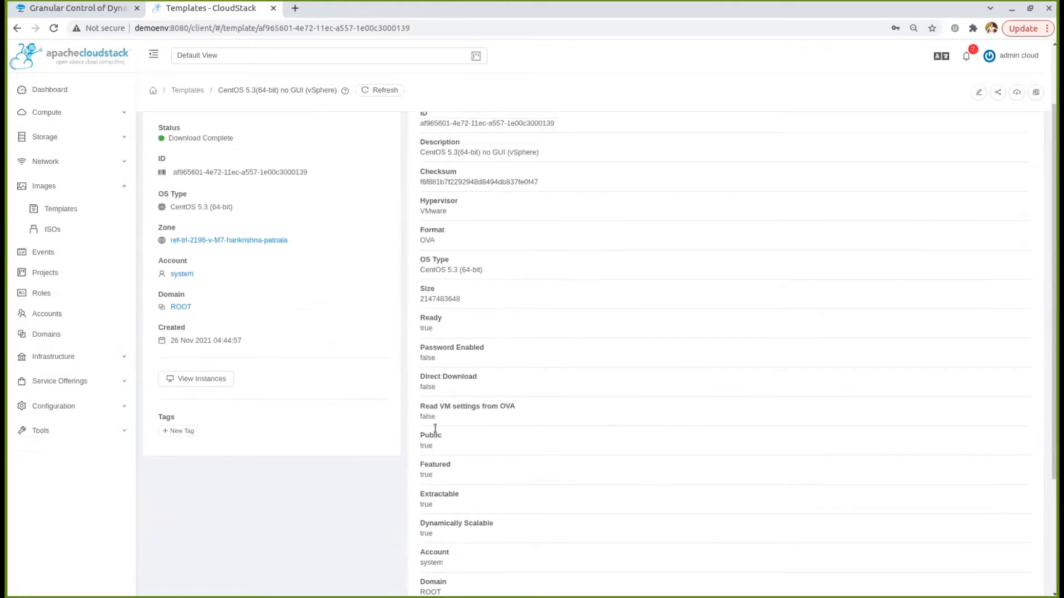
# Go to the Compute Offerings list under Service Offerings
pyautogui.click(96, 186)
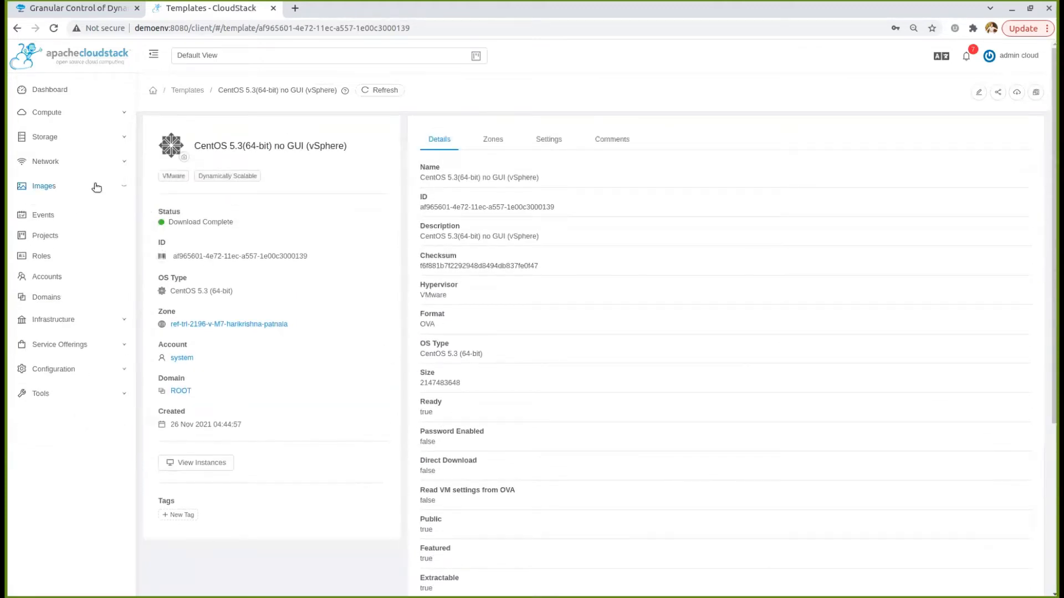
pyautogui.click(96, 339)
pyautogui.click(102, 360)
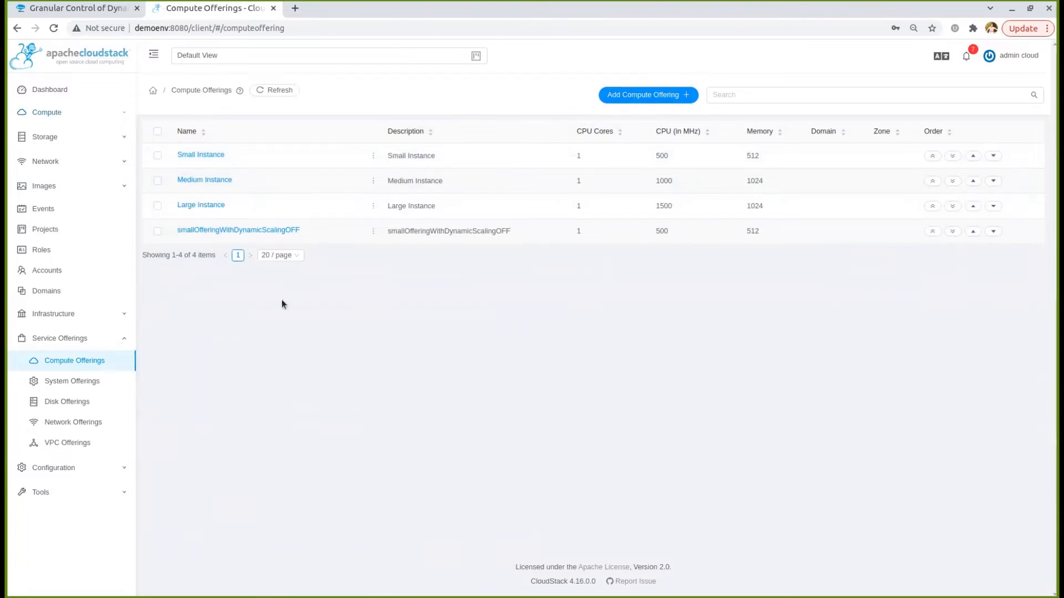
# Start a new compute offering with dynamic scaling off, named and described SmallCOwithDynamicScalingDisabled
pyautogui.click(639, 97)
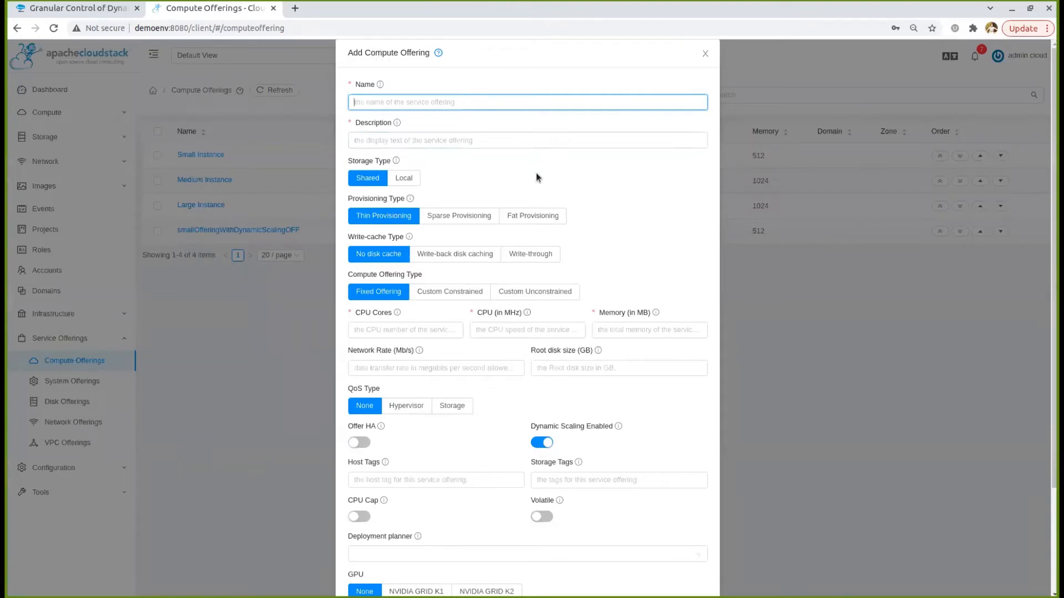
pyautogui.scroll(-3, 537, 173)
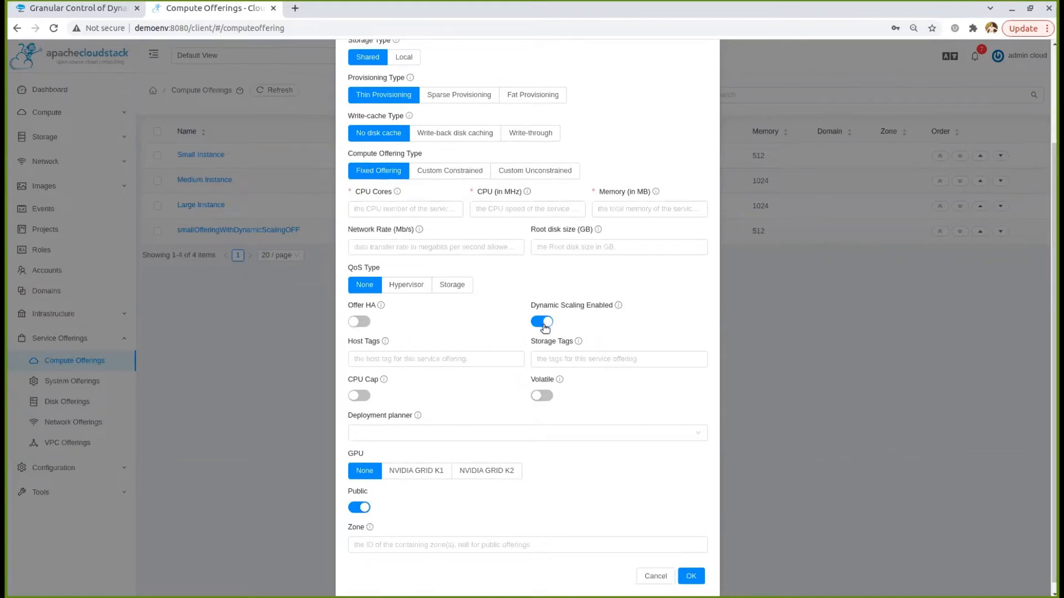
pyautogui.scroll(3, 544, 326)
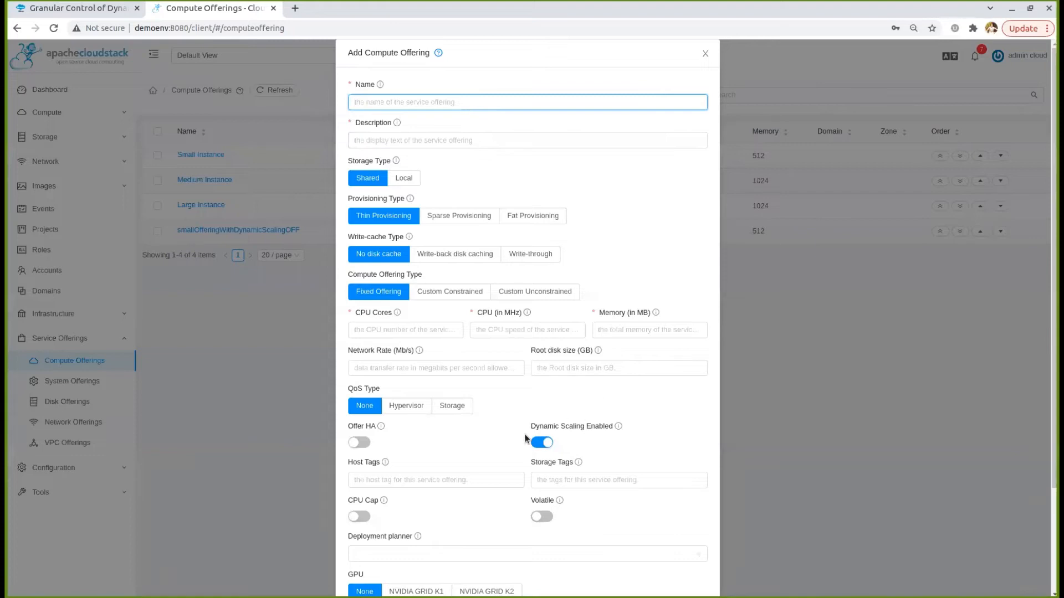
pyautogui.click(542, 443)
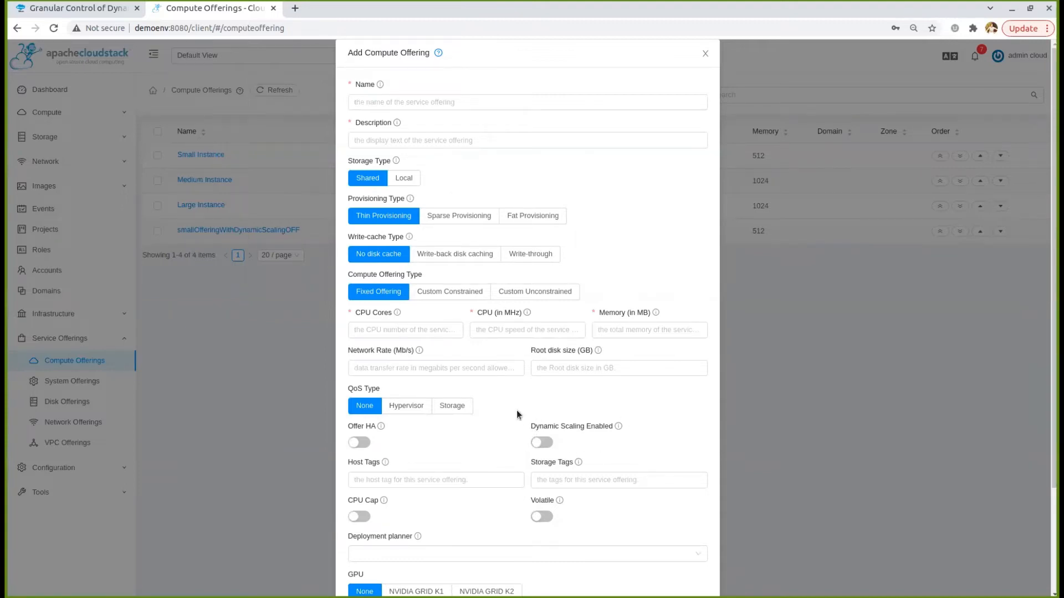
pyautogui.click(458, 105)
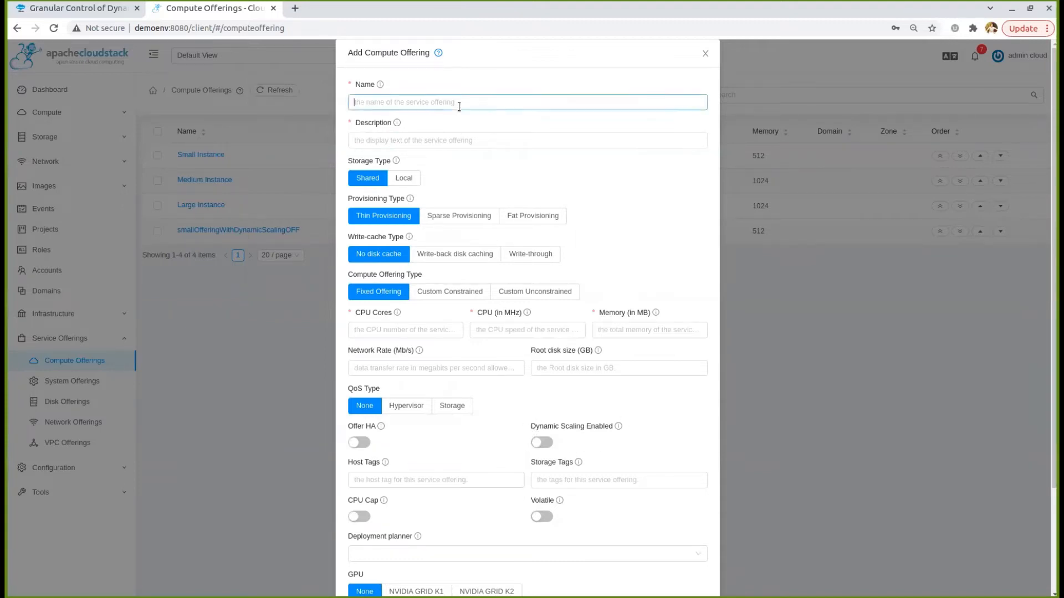
pyautogui.write('Small')
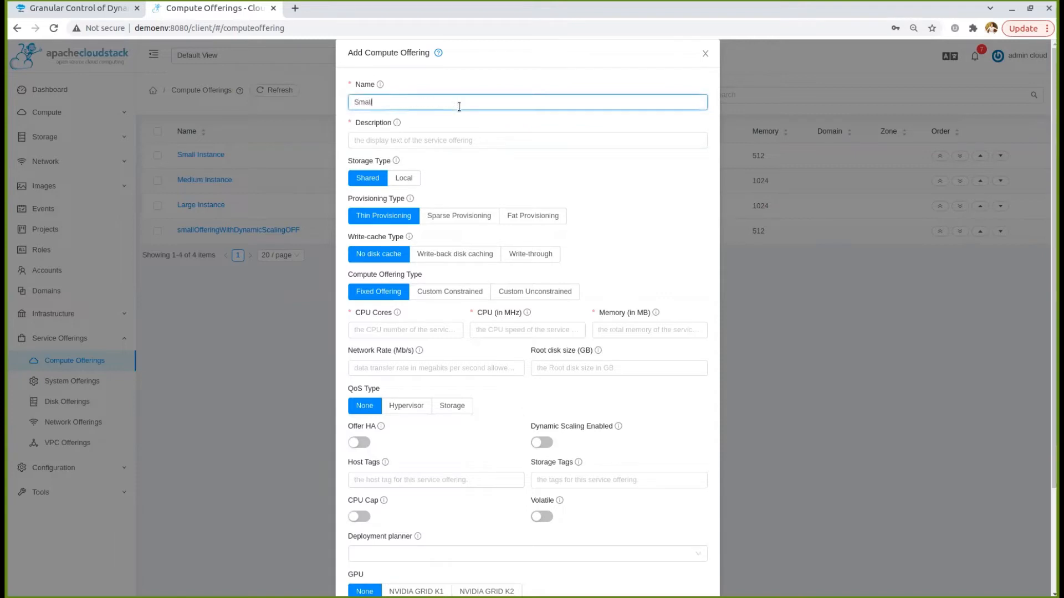
pyautogui.write('CO')
pyautogui.write('with')
pyautogui.write('DynamicScaling')
pyautogui.write('En')
pyautogui.write('Disabled')
pyautogui.hotkey('ctrl', 'a')
pyautogui.hotkey('ctrl', 'c')
pyautogui.press('Tab')
pyautogui.hotkey('ctrl', 'v')
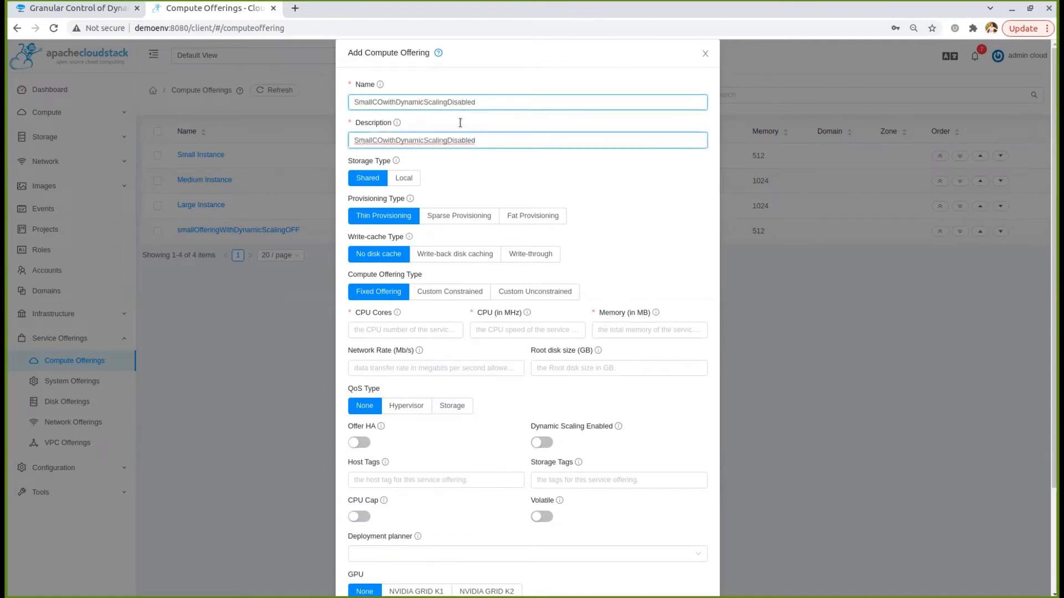
# Give the offering 1 CPU core, 500 MHz and 512 MB memory, and create it
pyautogui.click(405, 329)
pyautogui.write('1')
pyautogui.click(490, 328)
pyautogui.write('500')
pyautogui.press('Tab')
pyautogui.write('512')
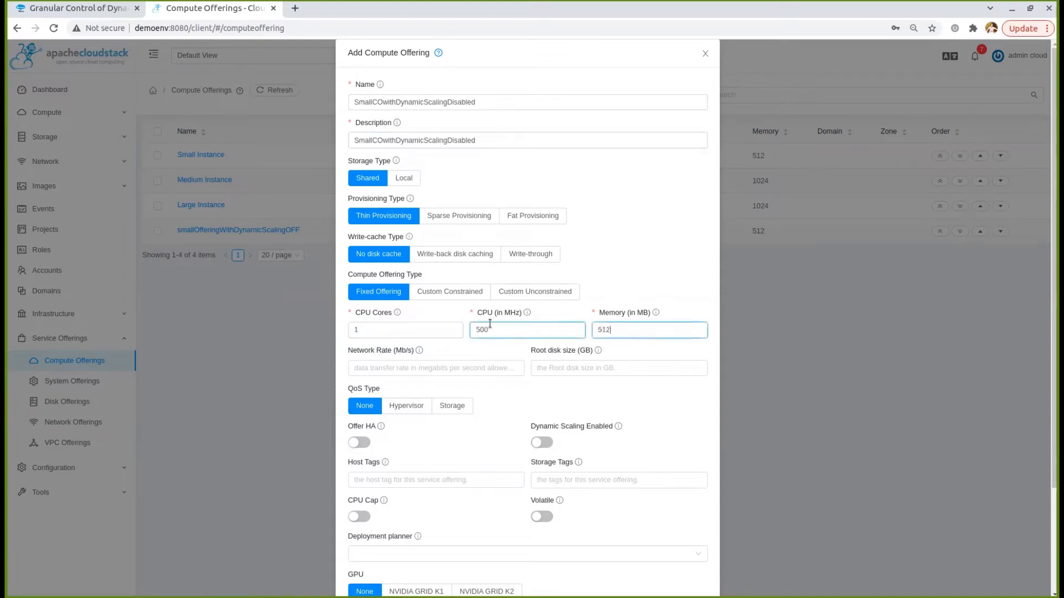
pyautogui.scroll(-2, 584, 434)
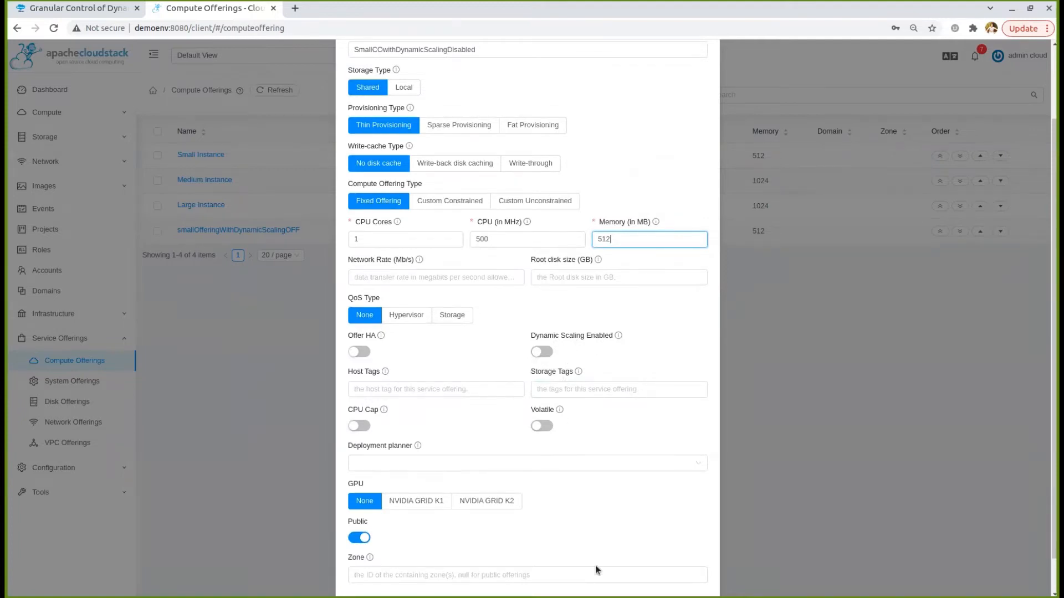
pyautogui.scroll(-2, 595, 565)
pyautogui.click(686, 565)
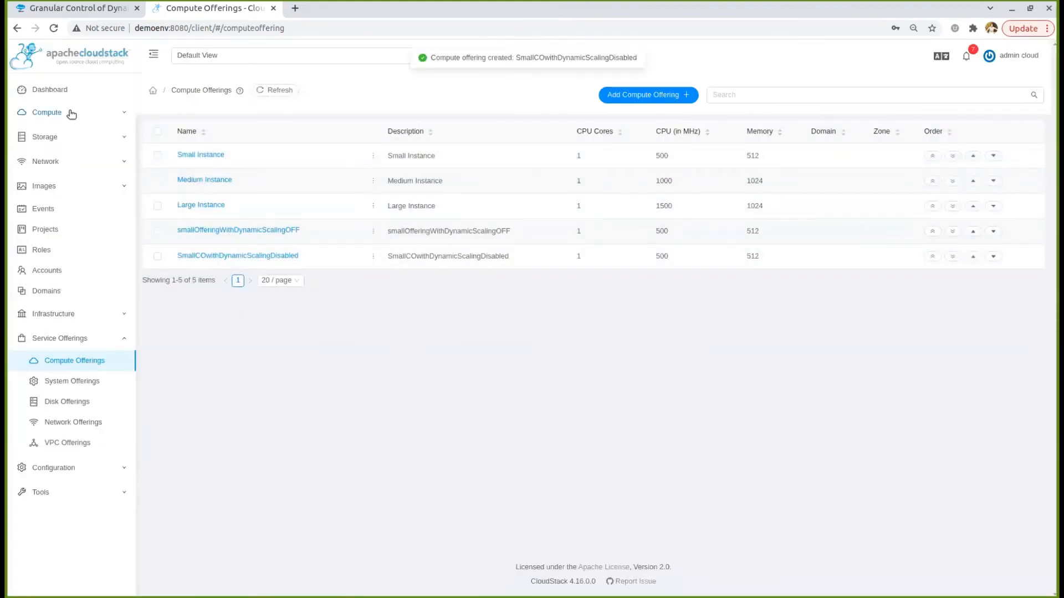
pyautogui.click(69, 112)
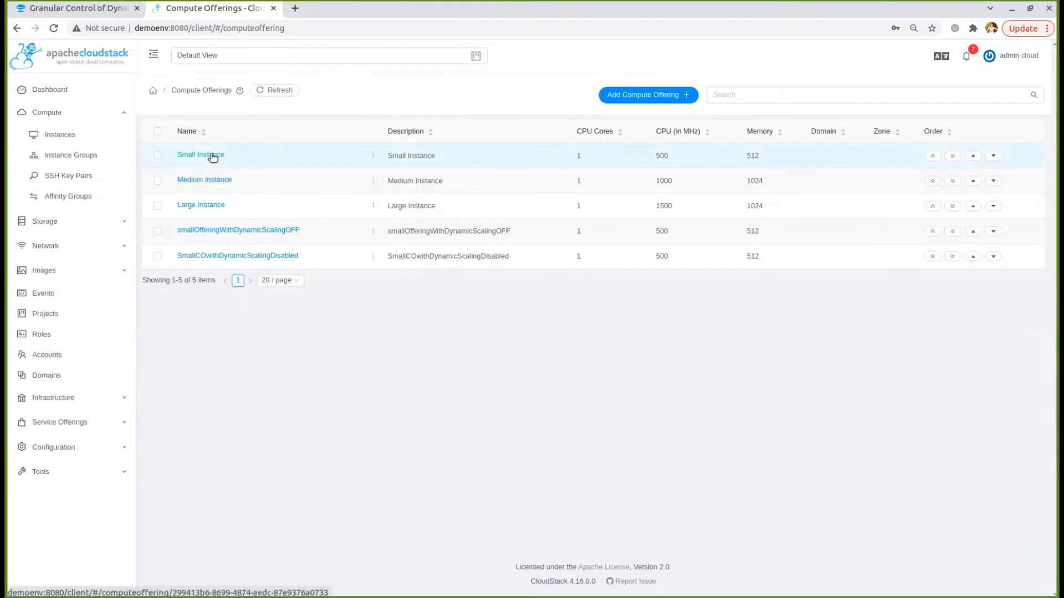
# Confirm Small Instance has Dynamic Scaling Enabled true, then start a new instance deployment
pyautogui.click(214, 157)
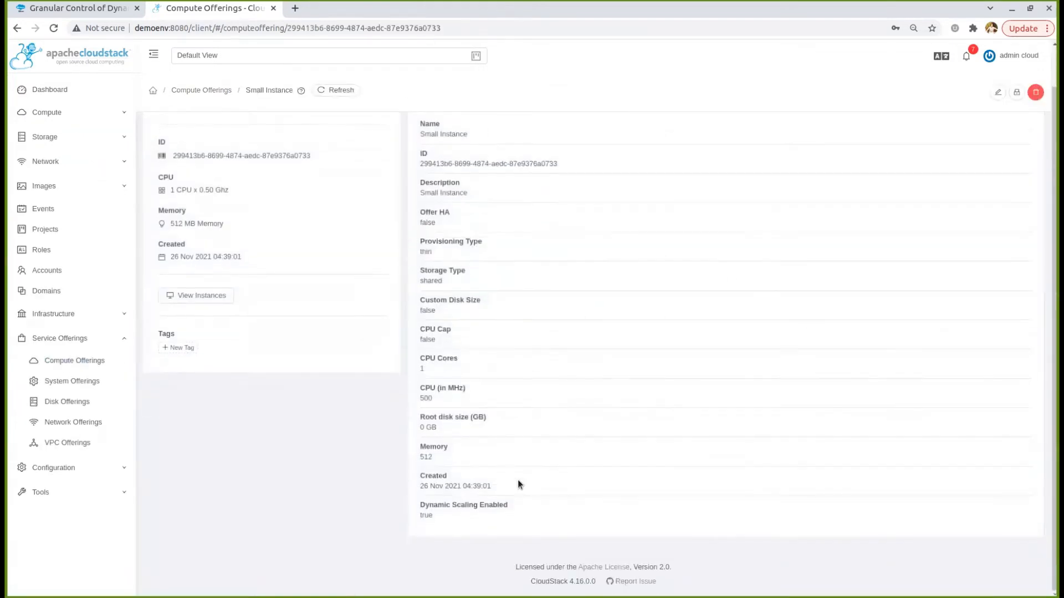
pyautogui.click(220, 91)
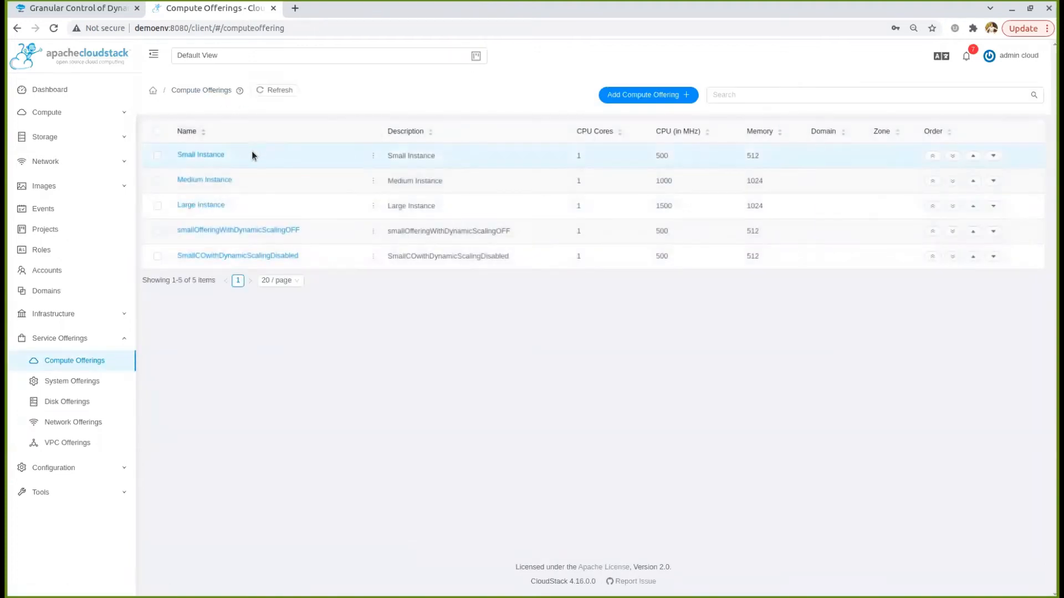
pyautogui.click(83, 119)
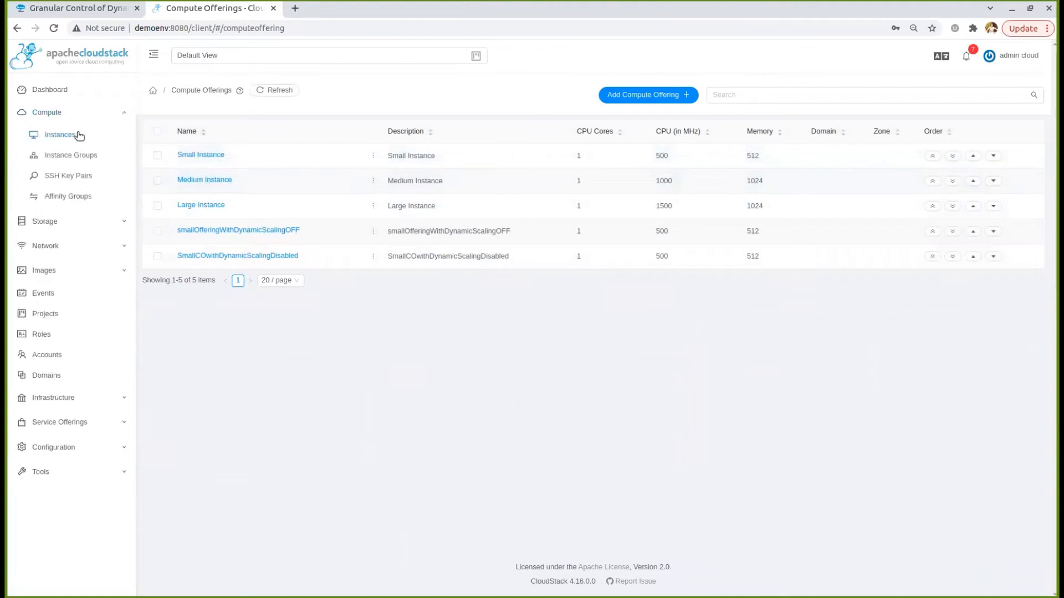
pyautogui.click(76, 135)
pyautogui.click(634, 96)
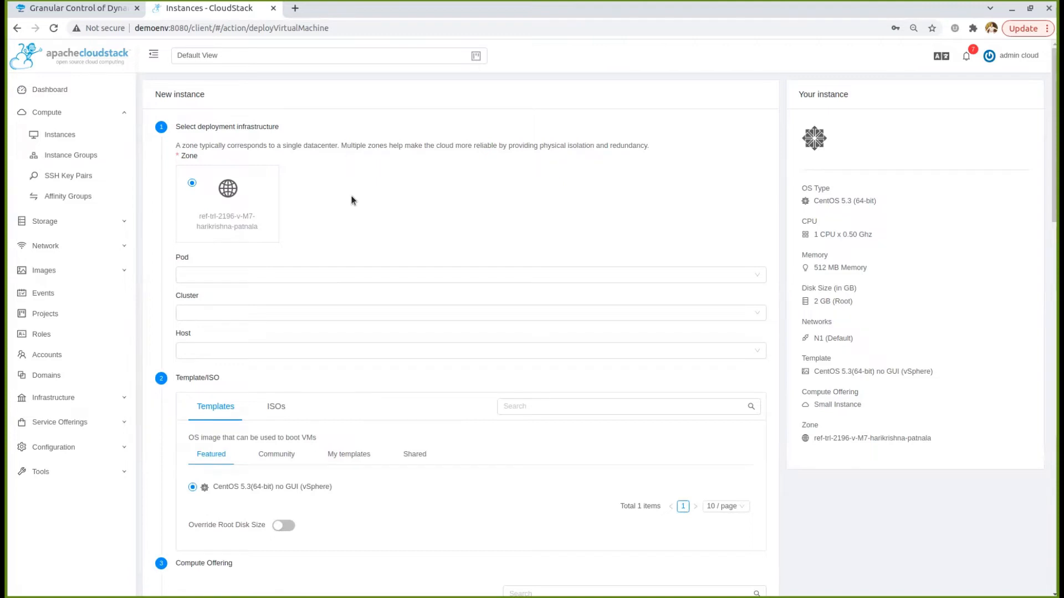
# Show advanced settings and leave Dynamic Scaling Enabled on for the Small Instance VM
pyautogui.scroll(-2, 351, 199)
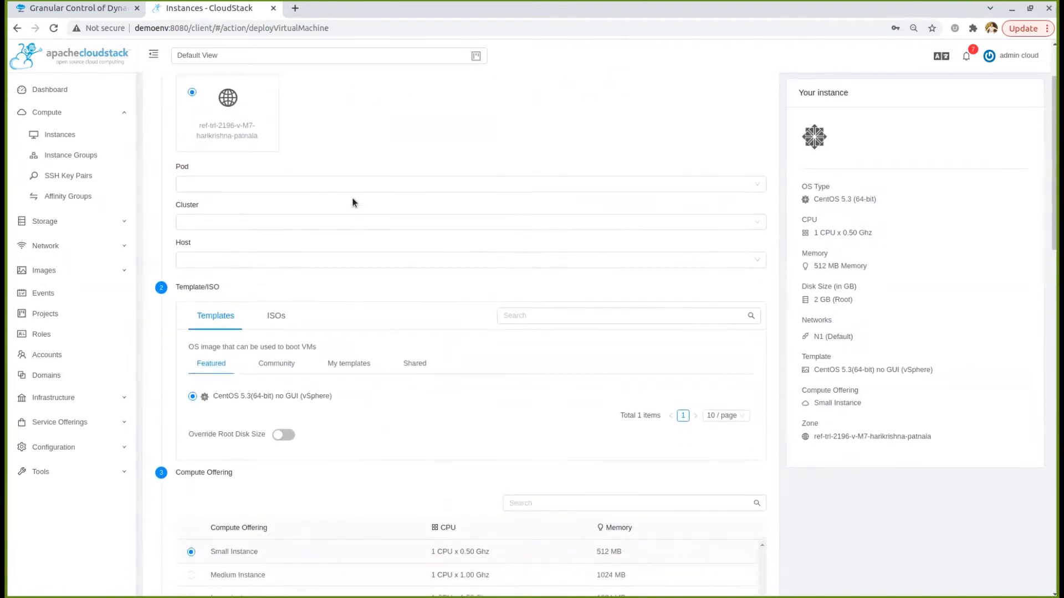
pyautogui.scroll(-5, 344, 217)
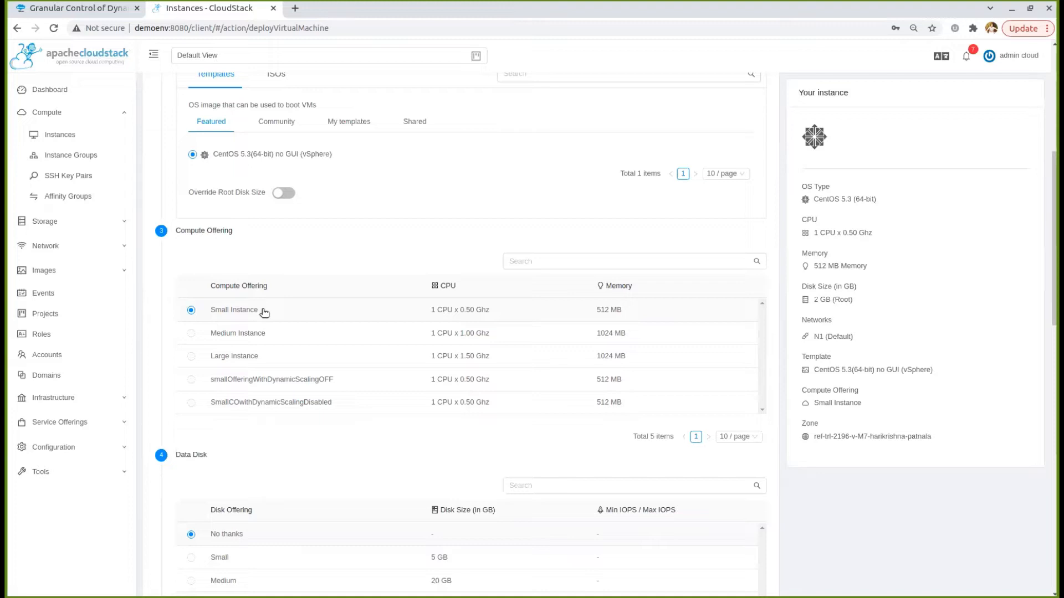
pyautogui.scroll(-13, 264, 312)
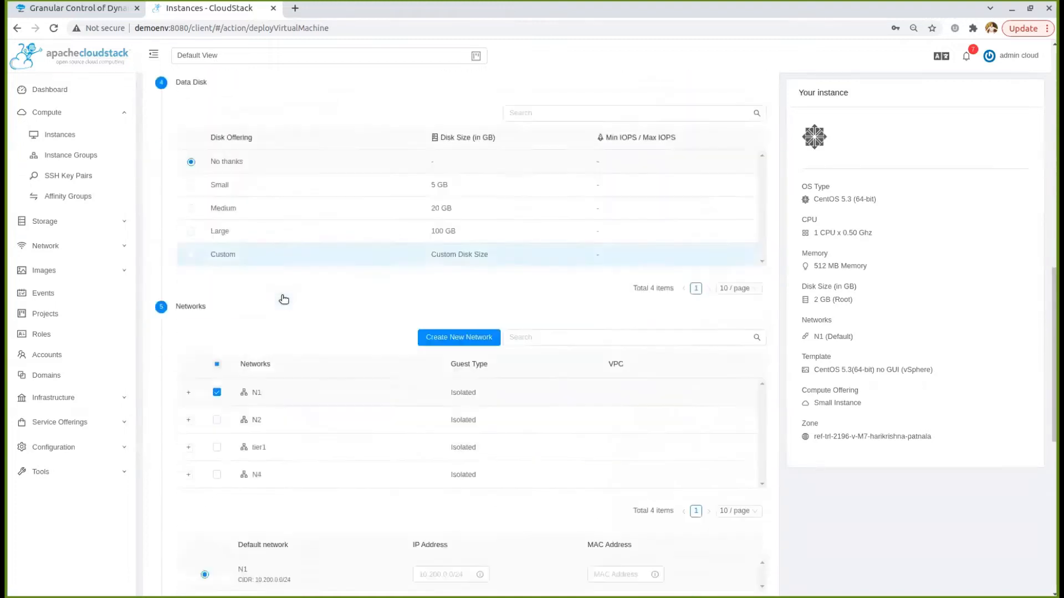
pyautogui.scroll(-3, 282, 298)
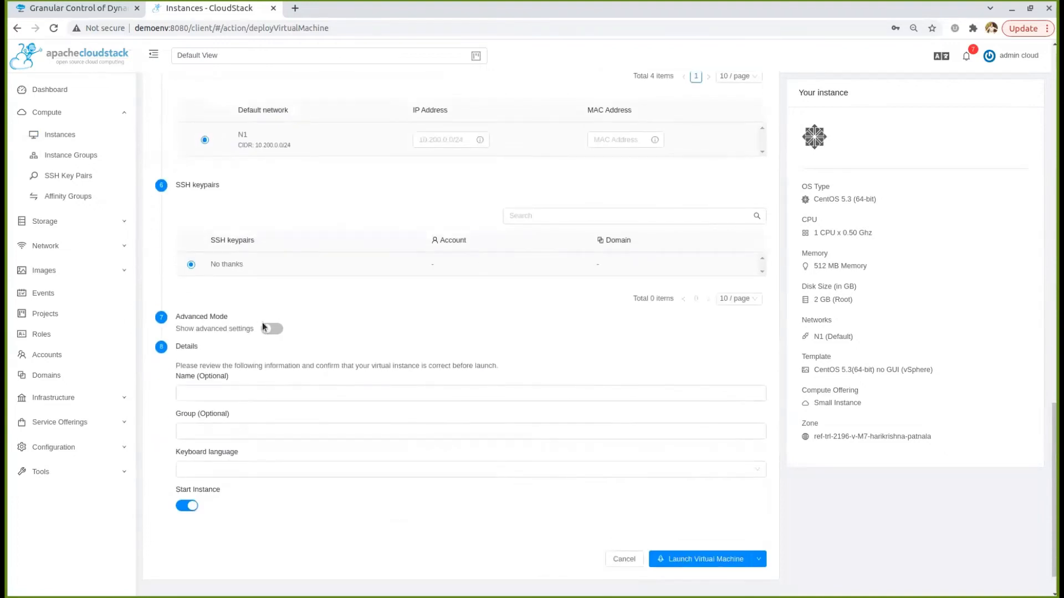
pyautogui.click(271, 329)
pyautogui.scroll(-1, 312, 312)
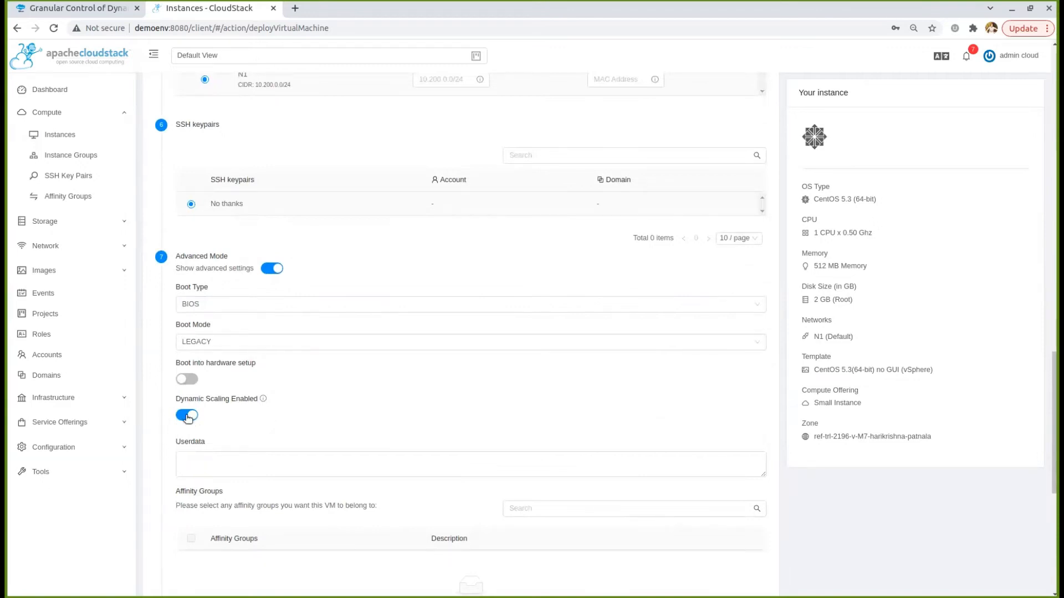
pyautogui.scroll(-1, 228, 412)
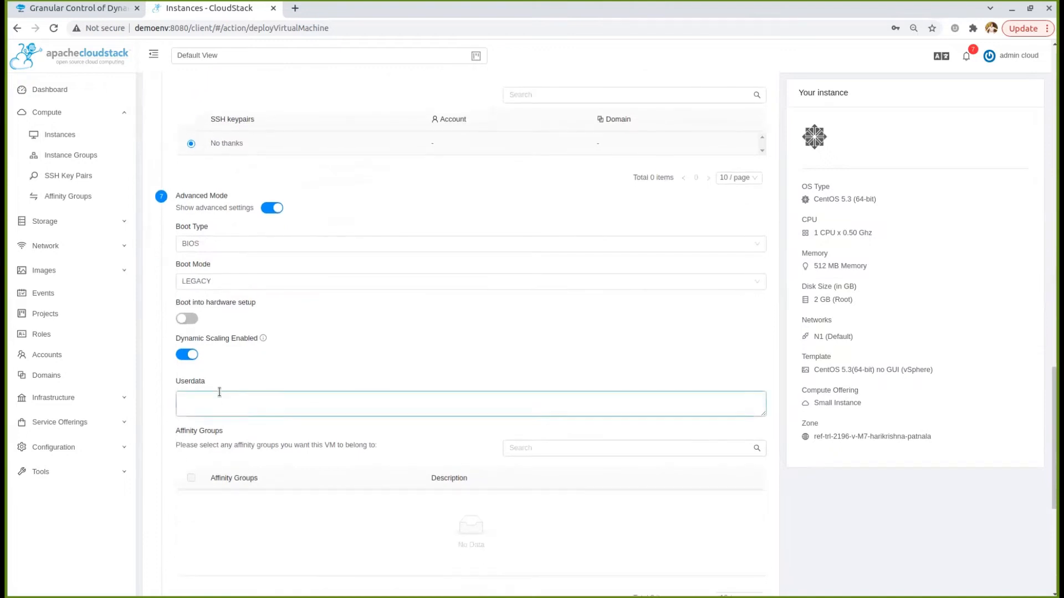
pyautogui.click(189, 356)
pyautogui.click(187, 355)
pyautogui.scroll(1, 323, 357)
pyautogui.scroll(8, 320, 351)
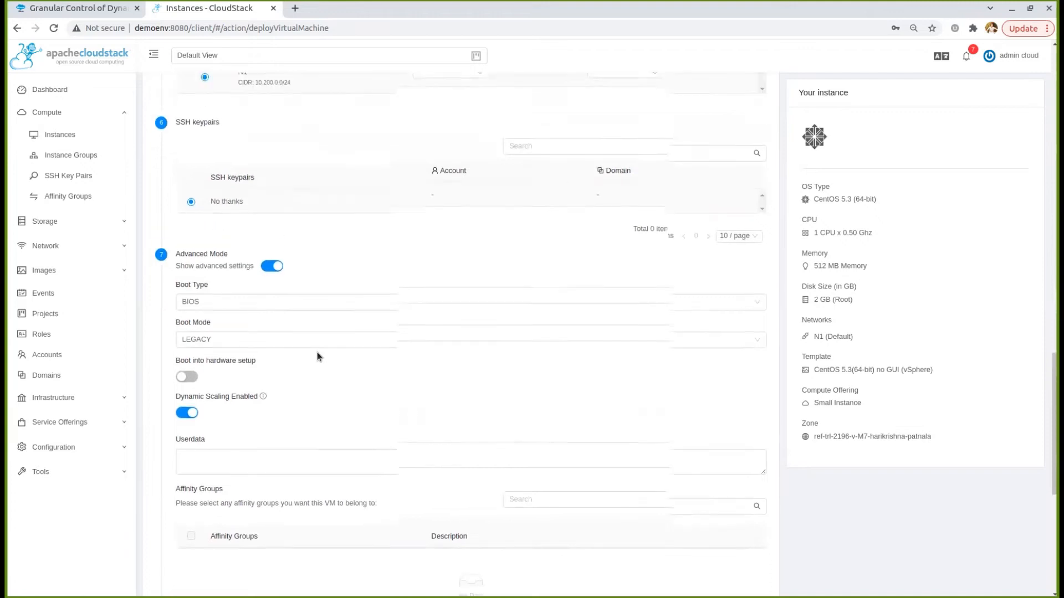
pyautogui.scroll(3, 300, 343)
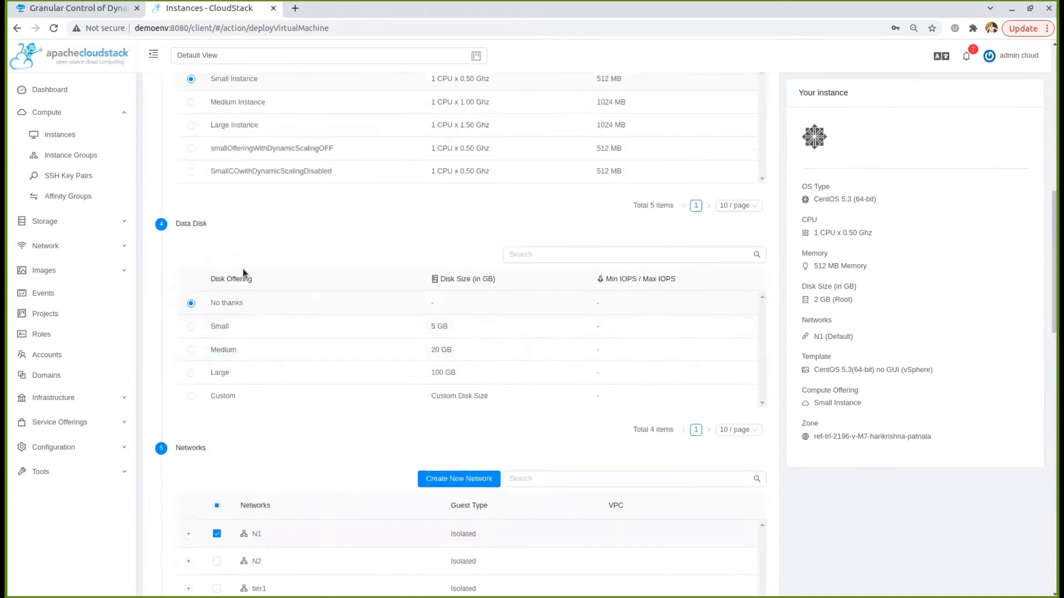
pyautogui.scroll(3, 244, 260)
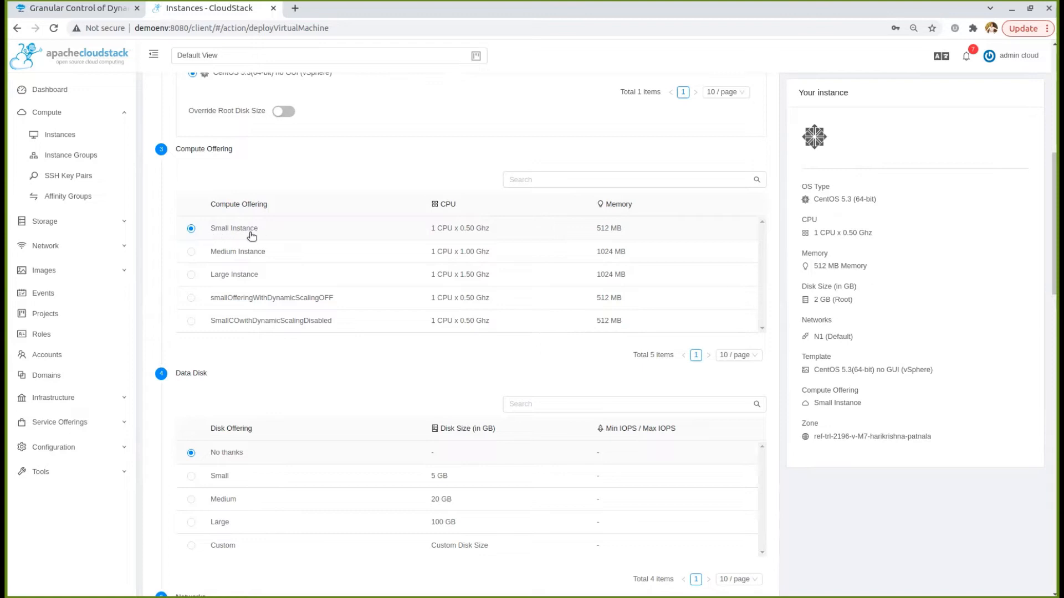
pyautogui.scroll(-4, 252, 235)
pyautogui.scroll(-11, 259, 225)
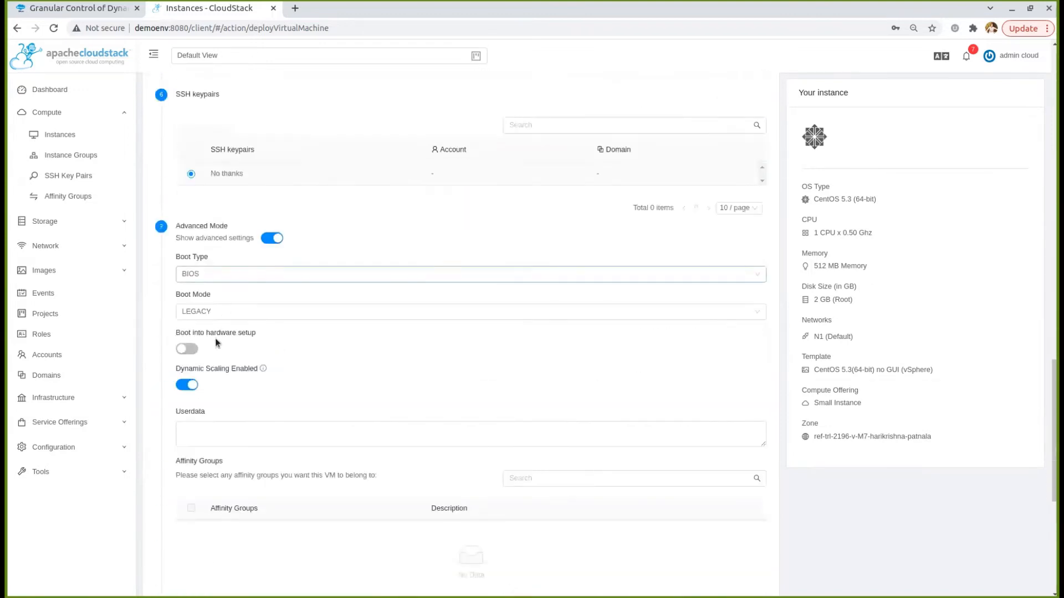
pyautogui.scroll(-1, 190, 391)
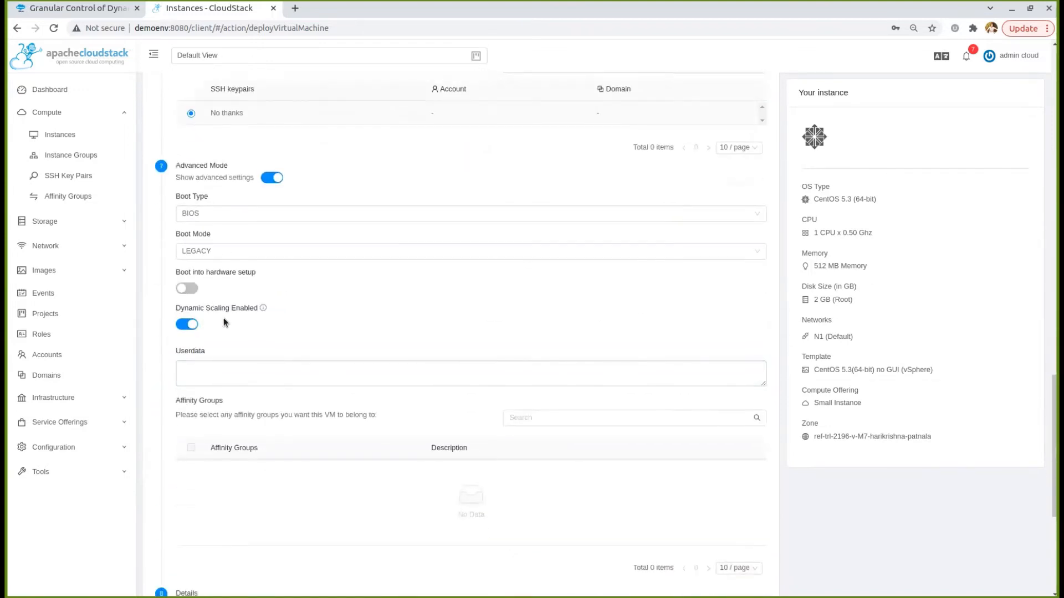
pyautogui.scroll(-5, 277, 437)
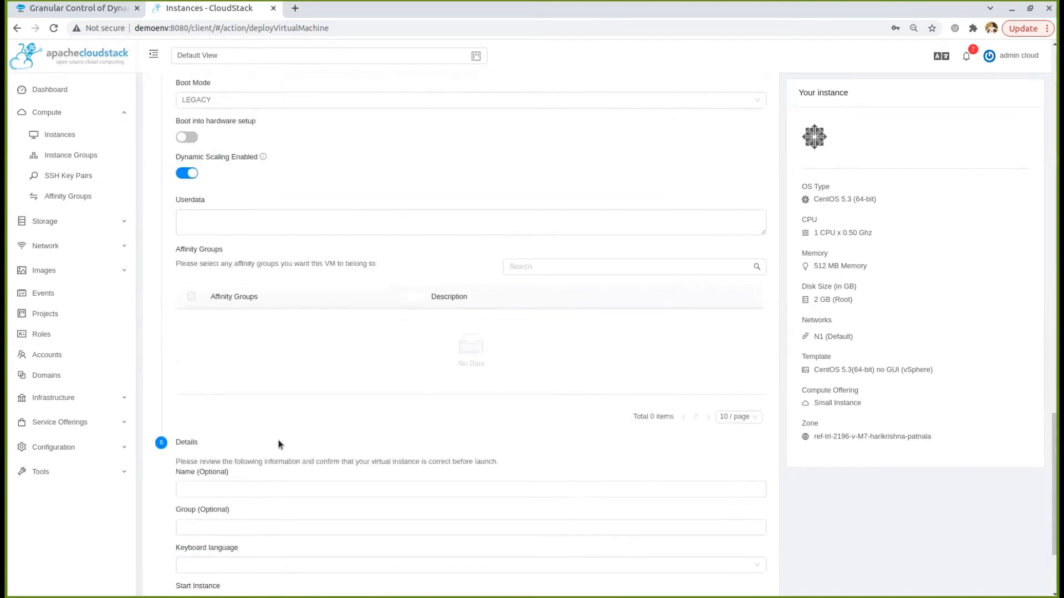
# Name the VM VMExpectToScale and launch it
pyautogui.click(271, 367)
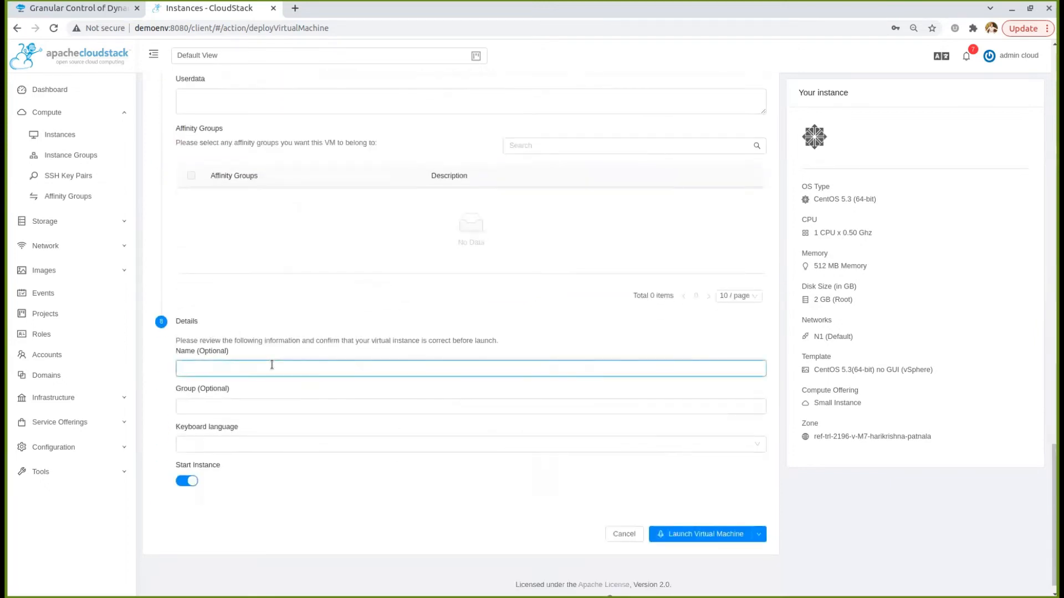
pyautogui.write('VMExp')
pyautogui.scroll(-1, 271, 365)
pyautogui.write('ectToScale')
pyautogui.click(297, 388)
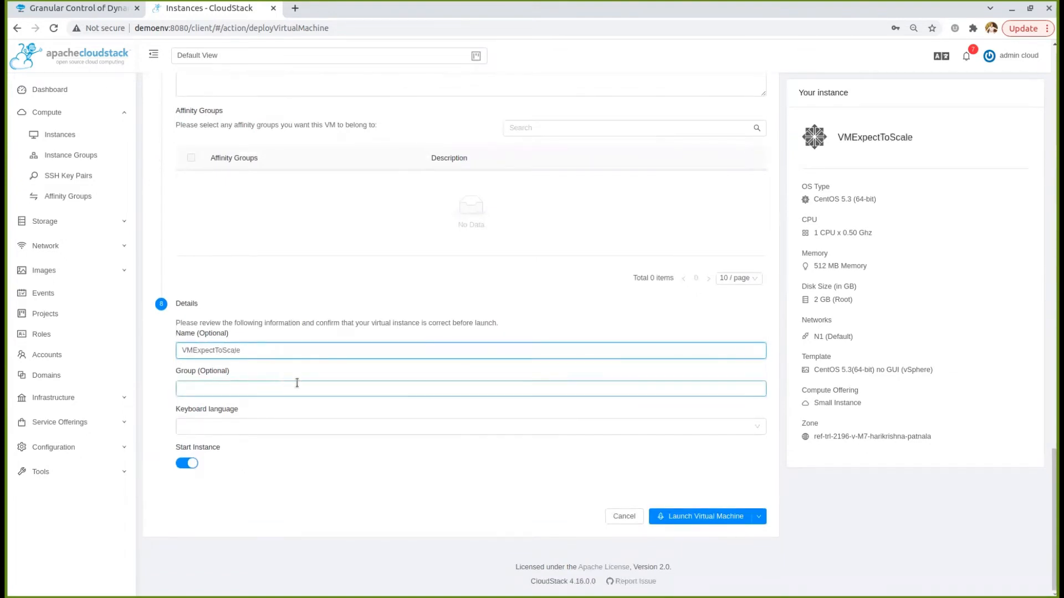
pyautogui.click(682, 517)
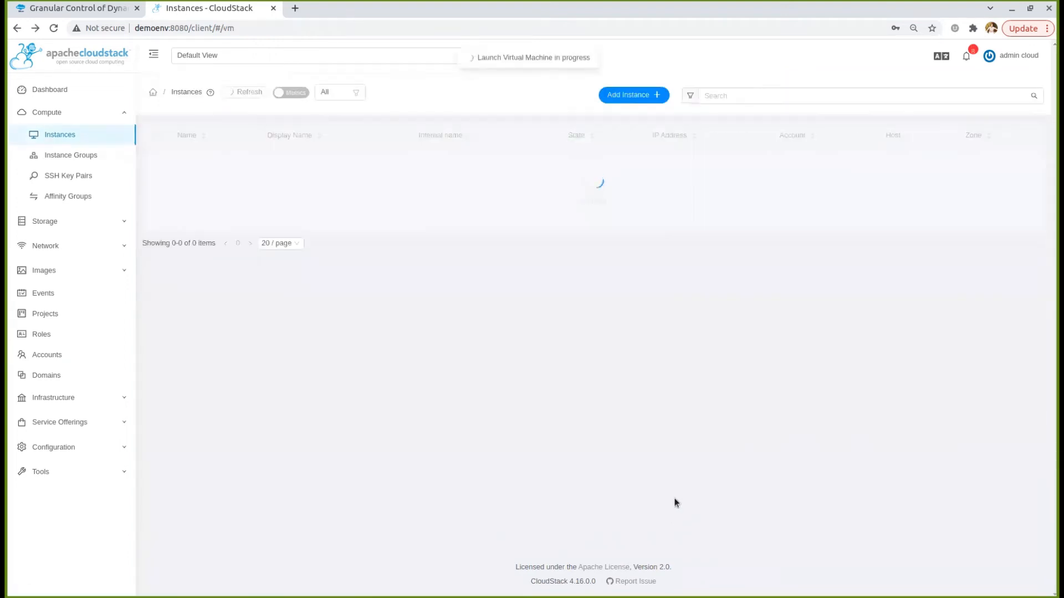
# Refresh Instances and confirm VMExpectToScale is Running with Dynamically Scalable true
pyautogui.click(243, 93)
pyautogui.click(227, 159)
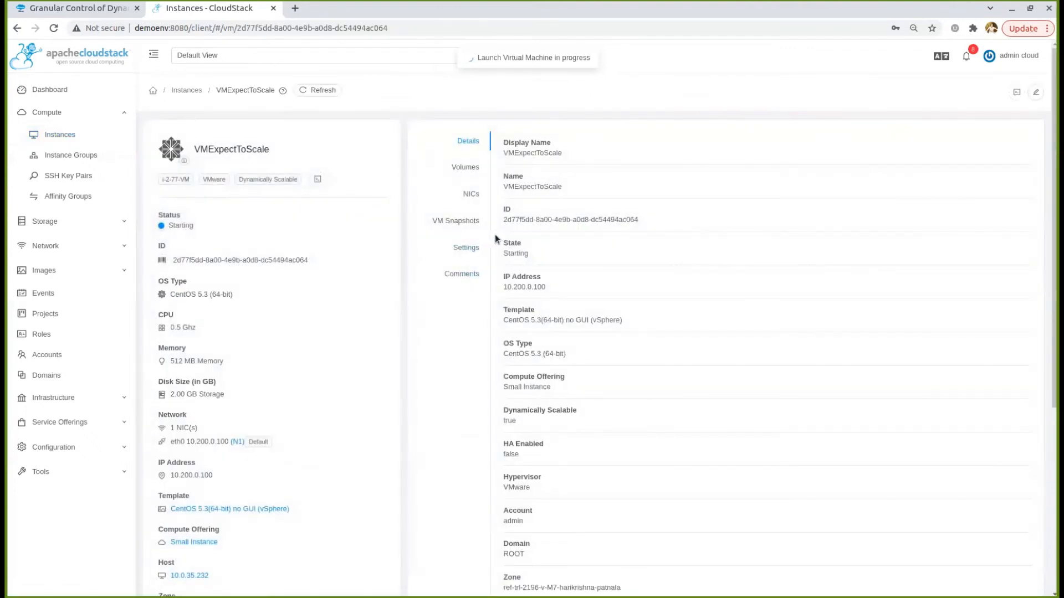
pyautogui.moveTo(503, 412)
pyautogui.mouseDown()
pyautogui.moveTo(577, 414)
pyautogui.moveTo(504, 421)
pyautogui.mouseUp()
pyautogui.rightClick(500, 424)
pyautogui.click(471, 411)
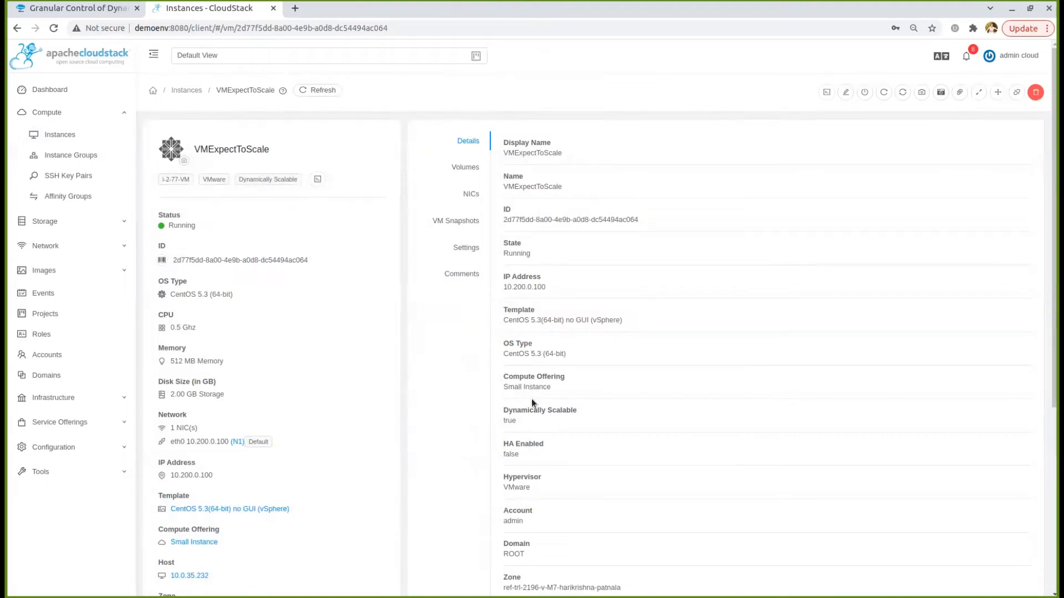
# Scale the running VMExpectToScale to the Medium Instance offering and return to Instances
pyautogui.click(978, 96)
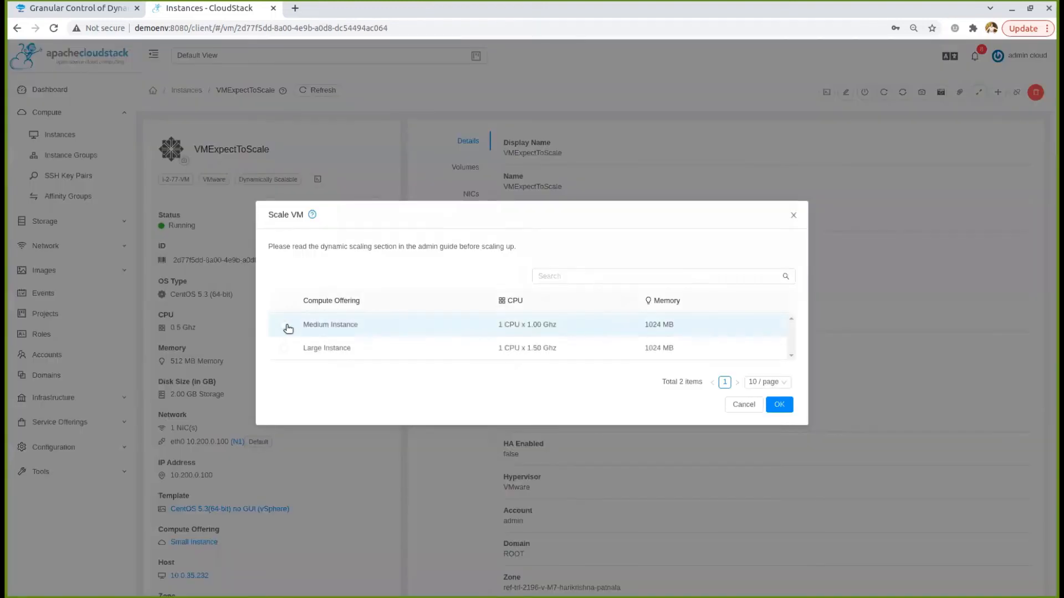
pyautogui.click(286, 327)
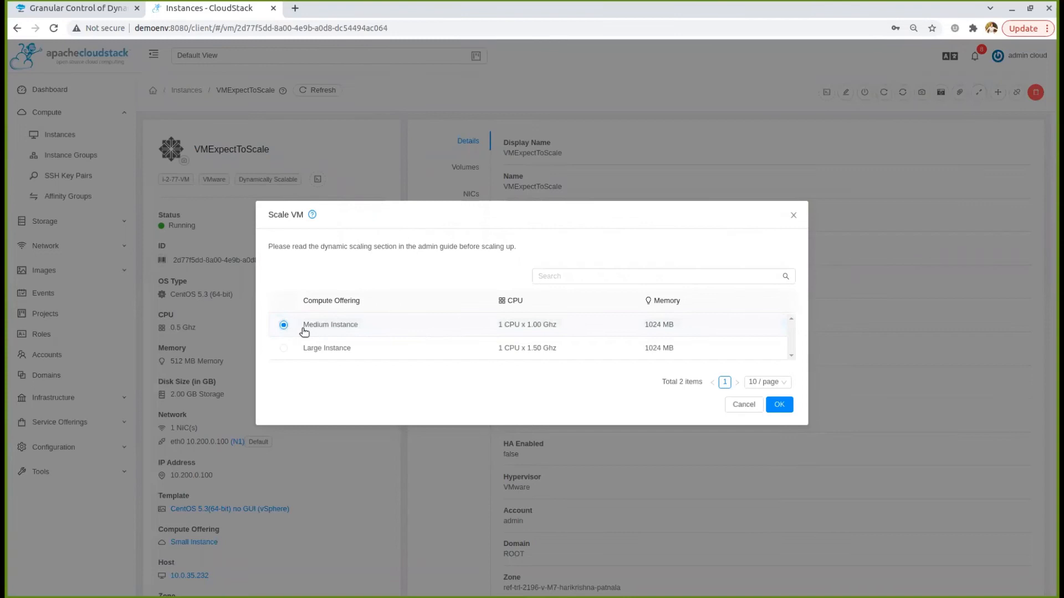
pyautogui.click(781, 406)
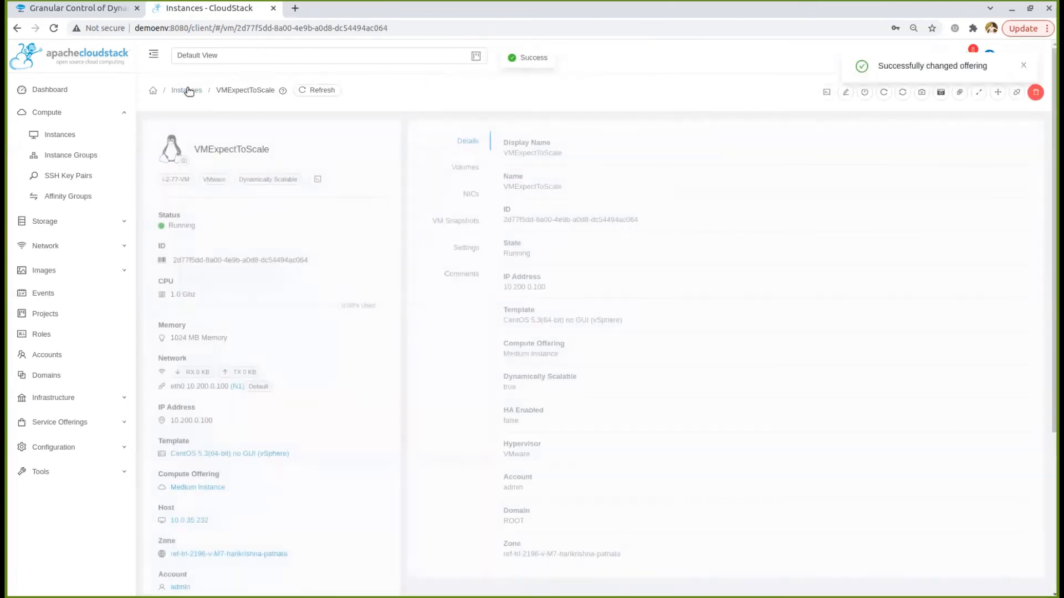
pyautogui.click(187, 90)
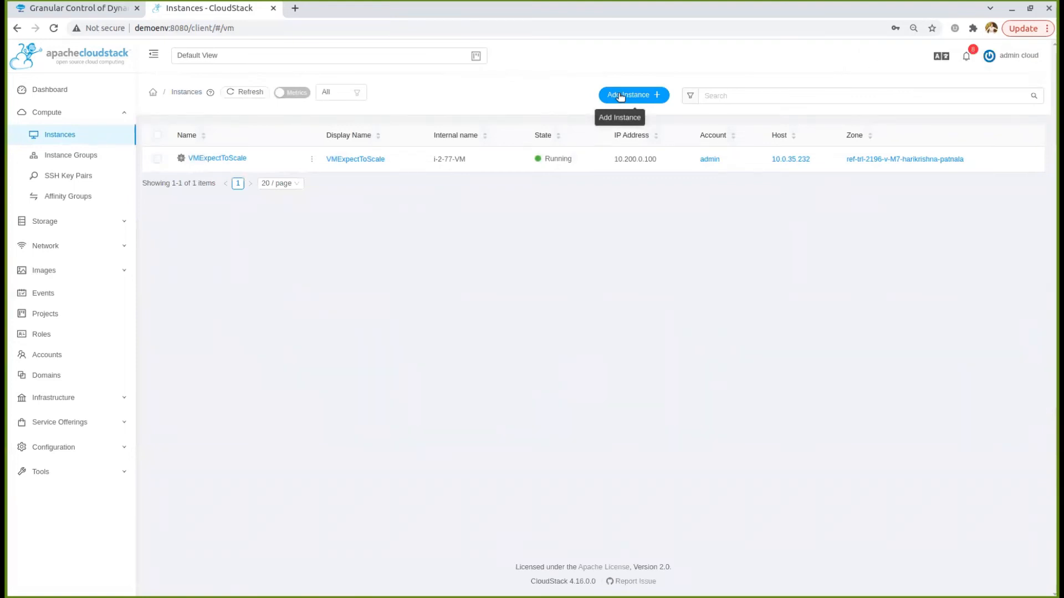
# Start another instance using the SmallCOwithDynamicScalingDisabled offering with advanced settings shown
pyautogui.click(620, 97)
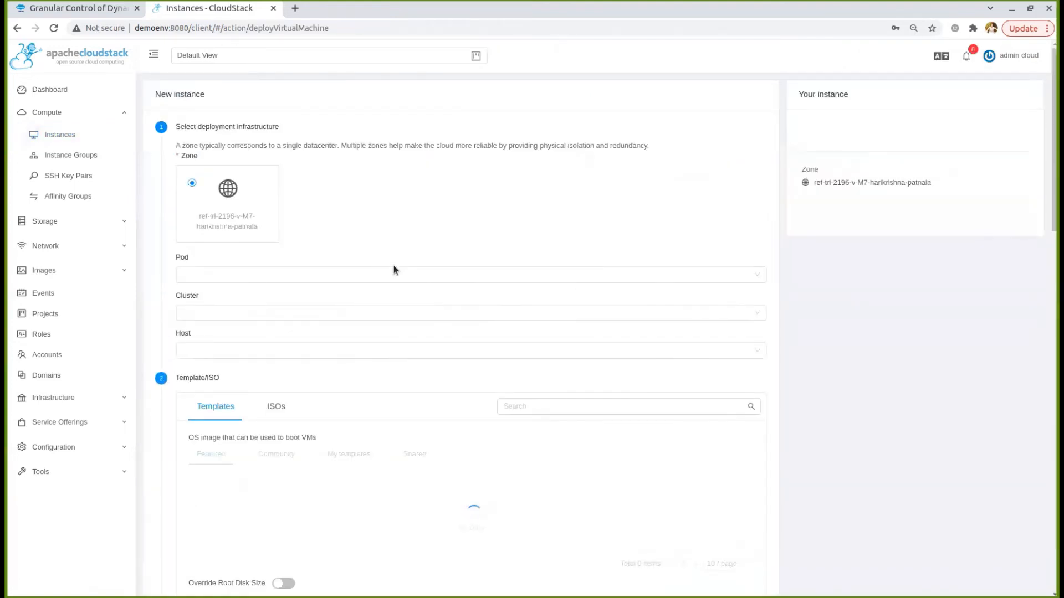
pyautogui.scroll(-6, 393, 270)
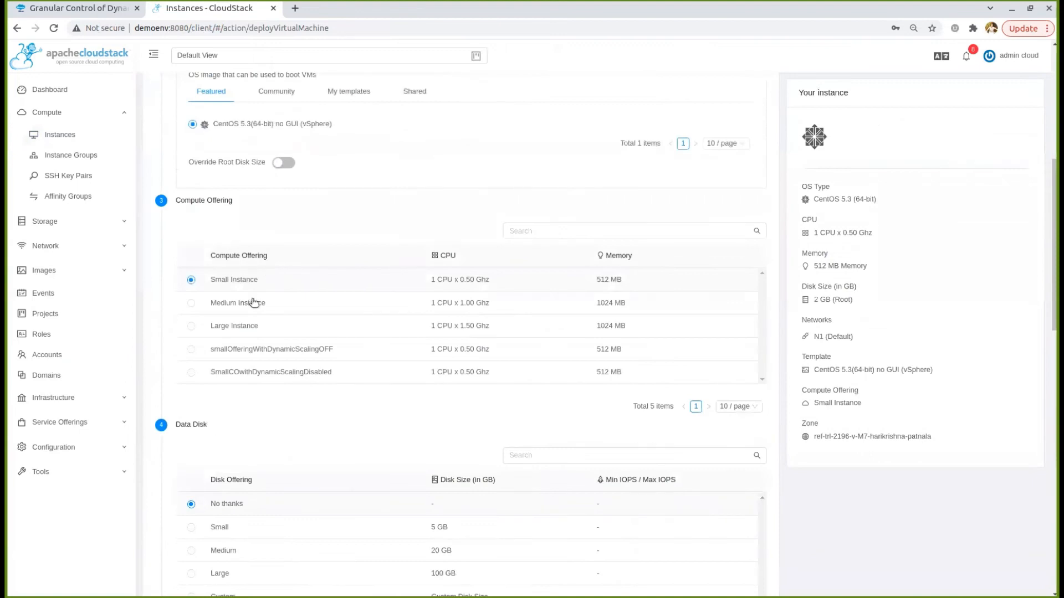
pyautogui.scroll(-1, 224, 374)
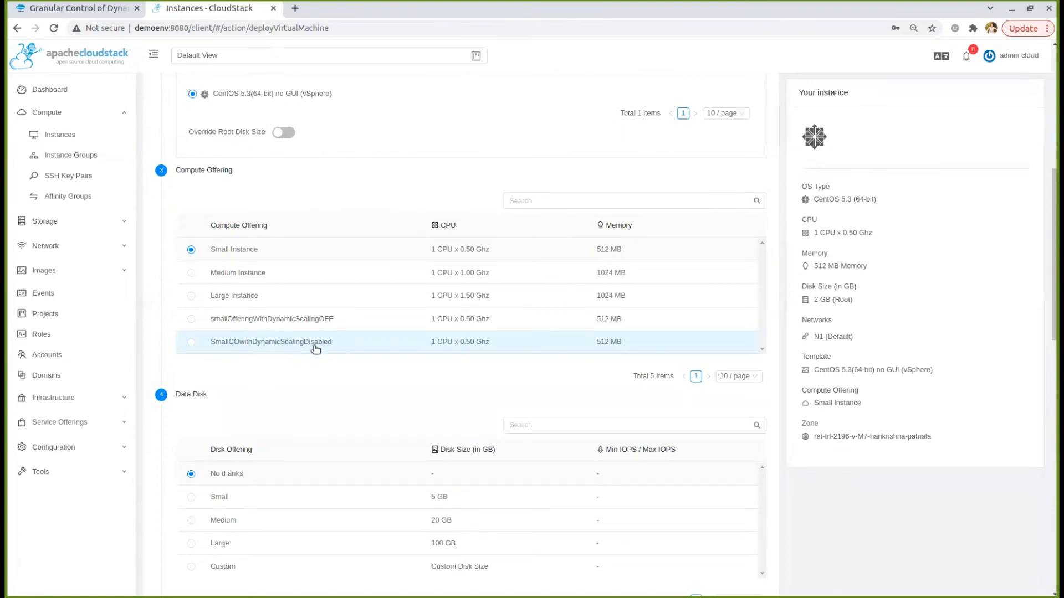
pyautogui.click(236, 345)
pyautogui.scroll(-7, 248, 343)
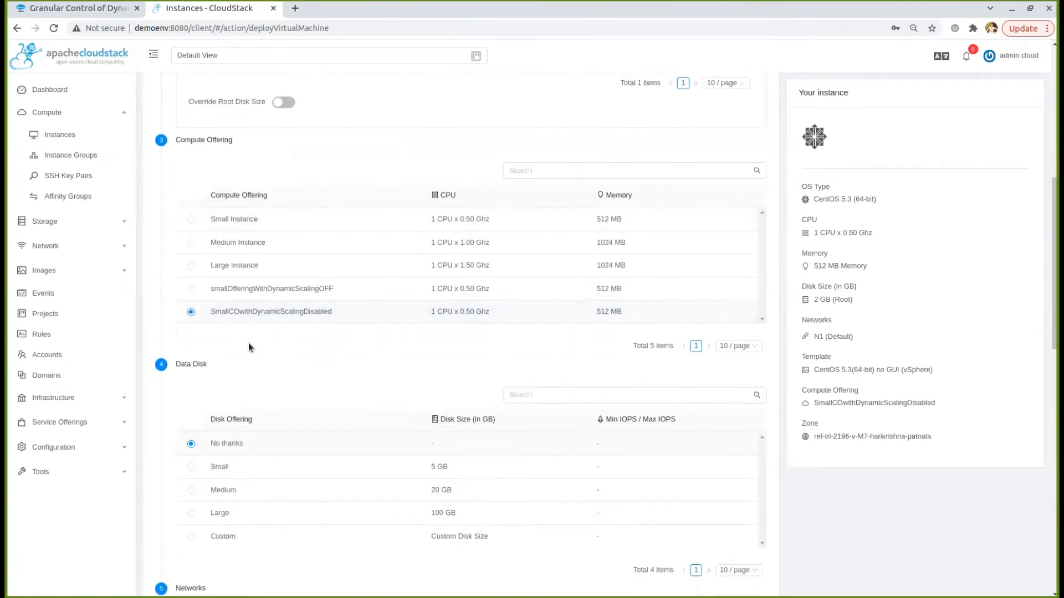
pyautogui.scroll(-7, 285, 324)
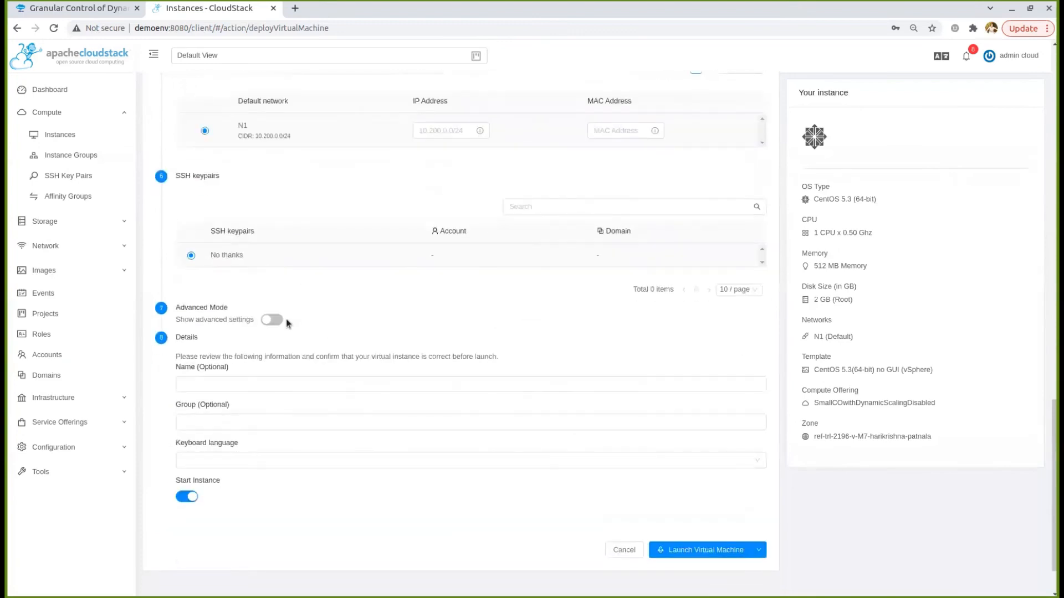
pyautogui.click(273, 320)
pyautogui.scroll(-1, 289, 343)
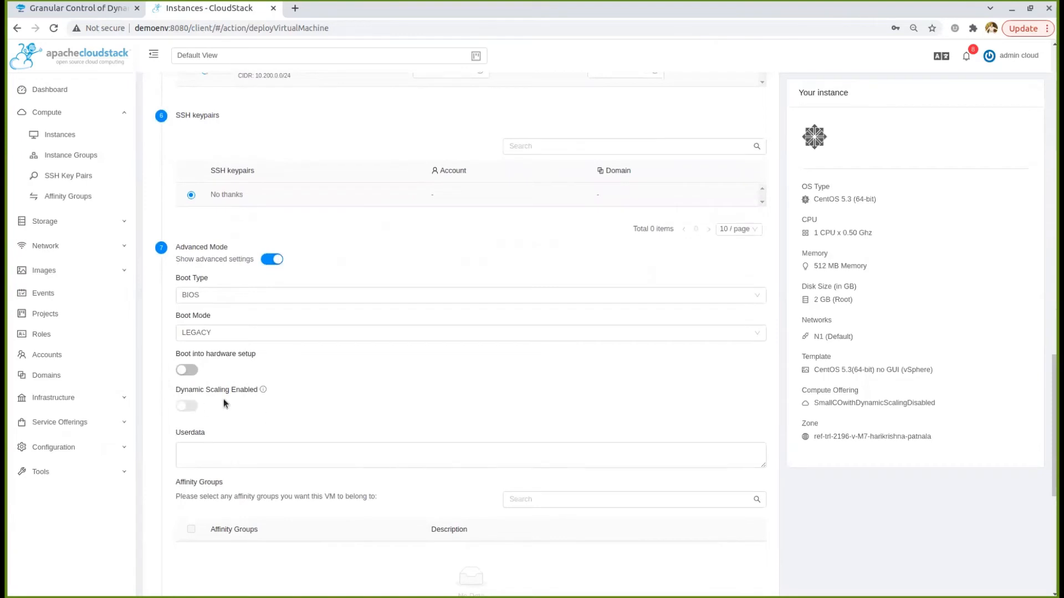
pyautogui.scroll(8, 325, 336)
pyautogui.scroll(3, 317, 323)
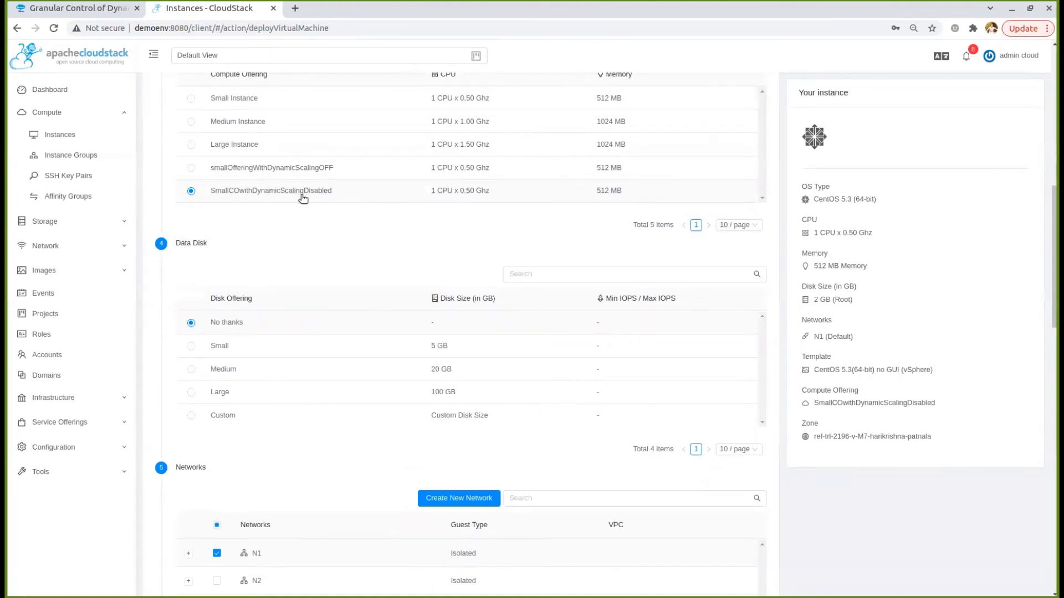
pyautogui.scroll(-15, 302, 197)
pyautogui.scroll(-3, 313, 288)
# Name the instance VMExpectNotToScale
pyautogui.click(274, 364)
pyautogui.write('VMW')
pyautogui.press('BackSpace')
pyautogui.write('ExpectNotTO')
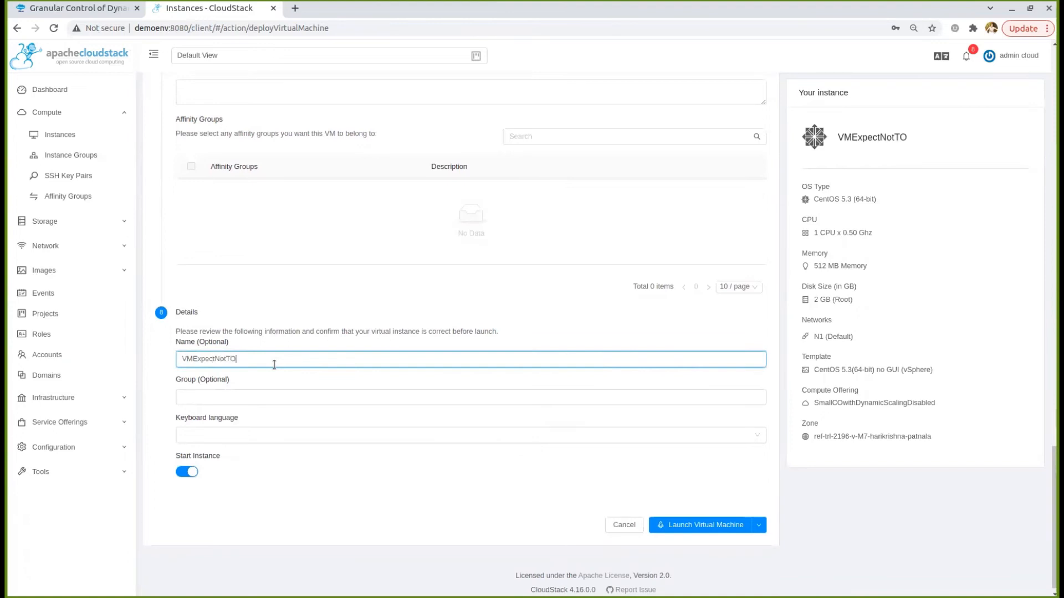
pyautogui.press('BackSpace')
pyautogui.press('BackSpace')
pyautogui.write('ToScale')
# Launch VMExpectNotToScale and verify its details show Dynamically Scalable false
pyautogui.click(704, 528)
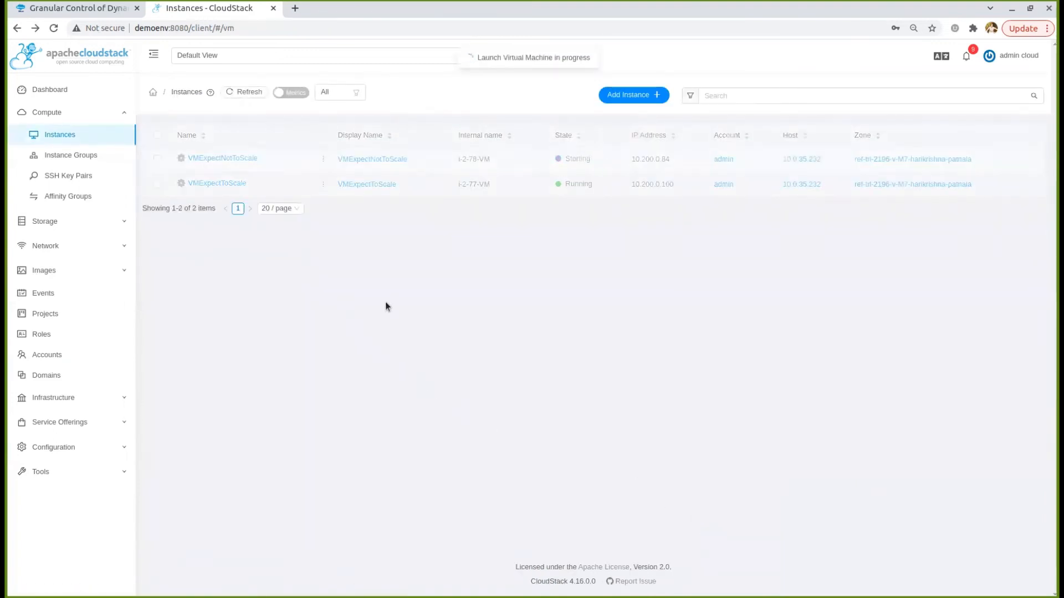
pyautogui.click(234, 158)
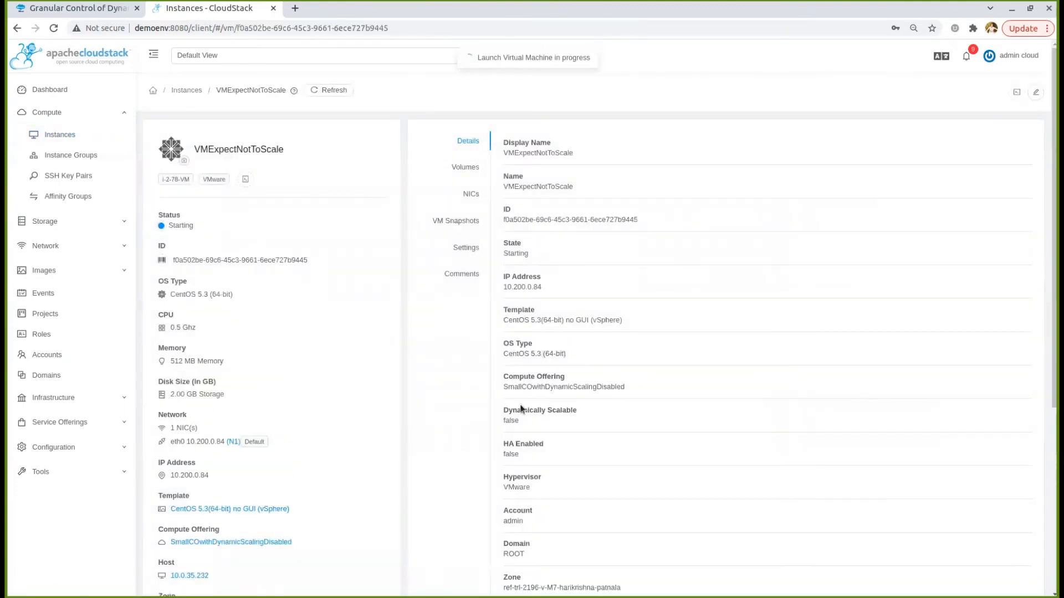
pyautogui.tripleClick(506, 411)
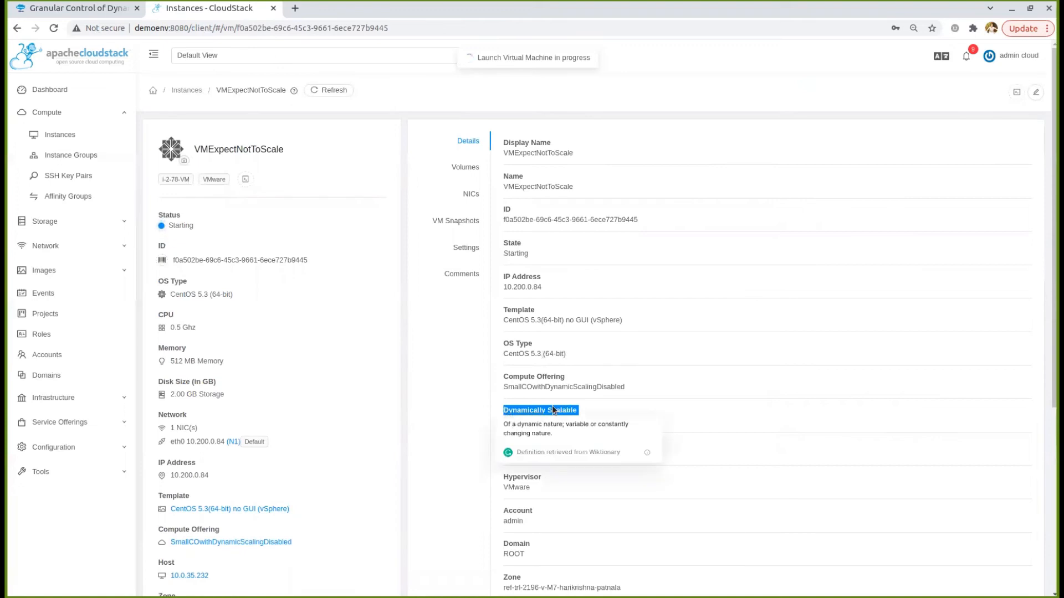
pyautogui.click(554, 412)
pyautogui.doubleClick(508, 422)
pyautogui.click(482, 409)
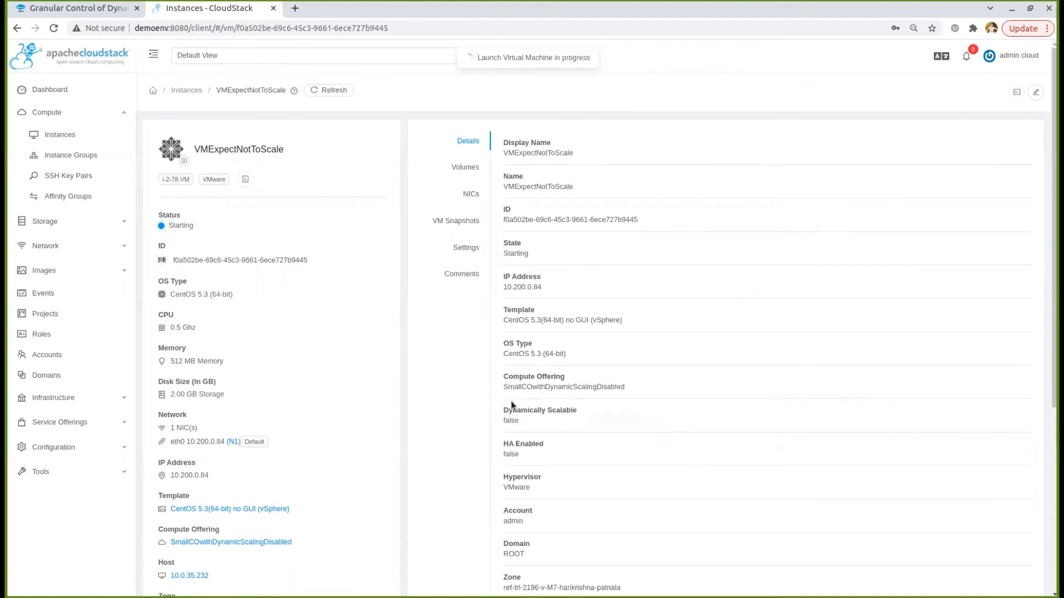
pyautogui.doubleClick(516, 387)
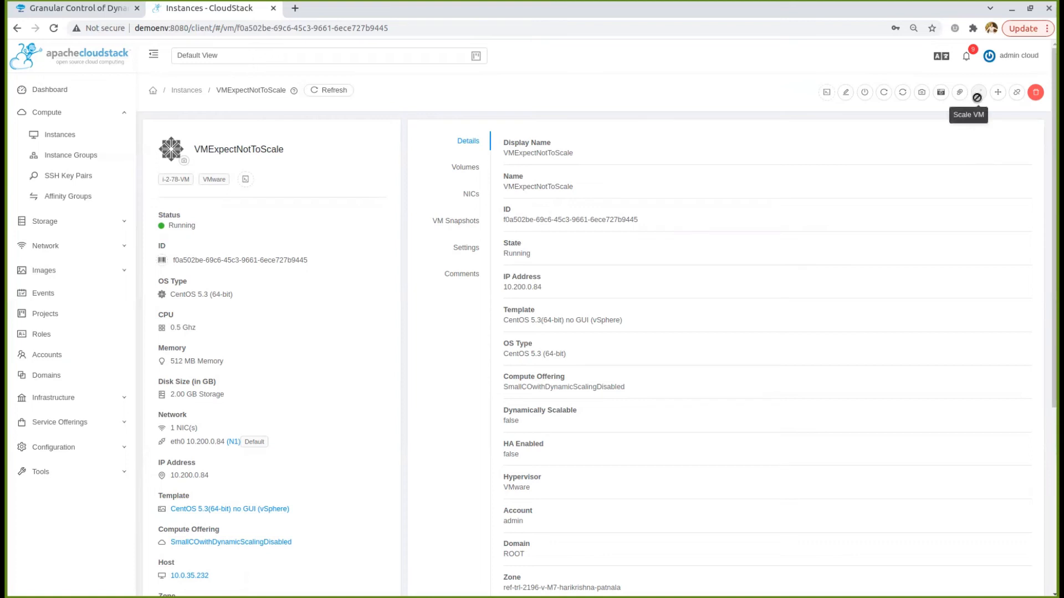
pyautogui.click(185, 91)
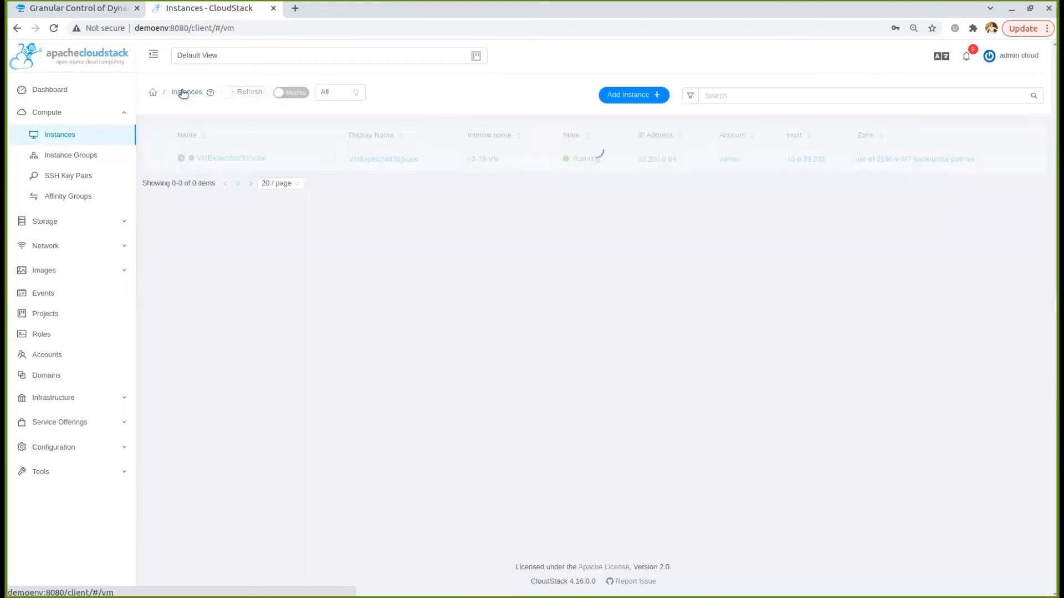
# Start a Small Instance deployment with advanced settings shown and dynamic scaling switched off
pyautogui.click(621, 96)
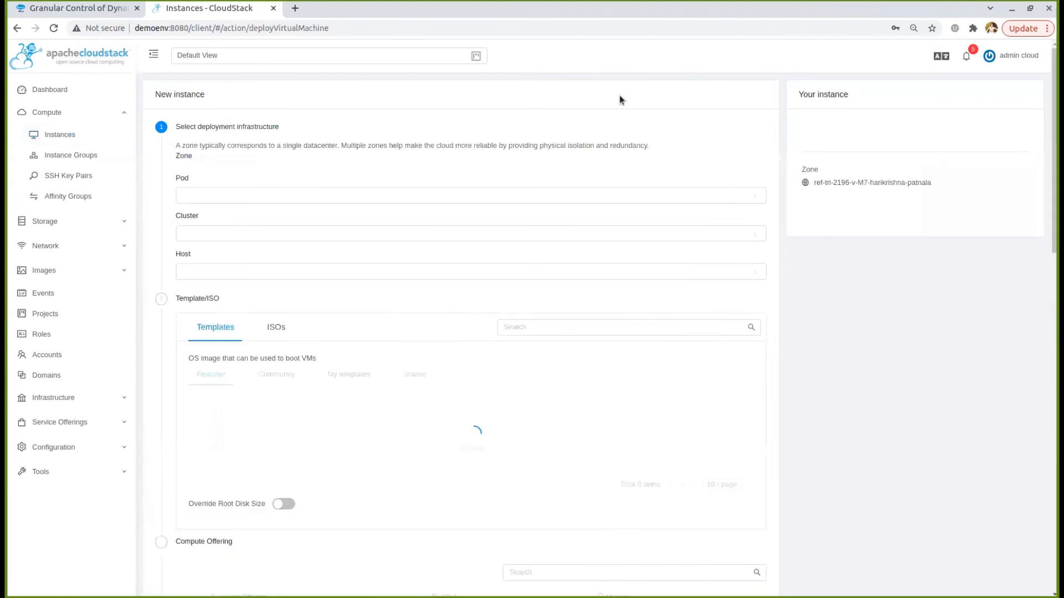
pyautogui.scroll(-5, 444, 222)
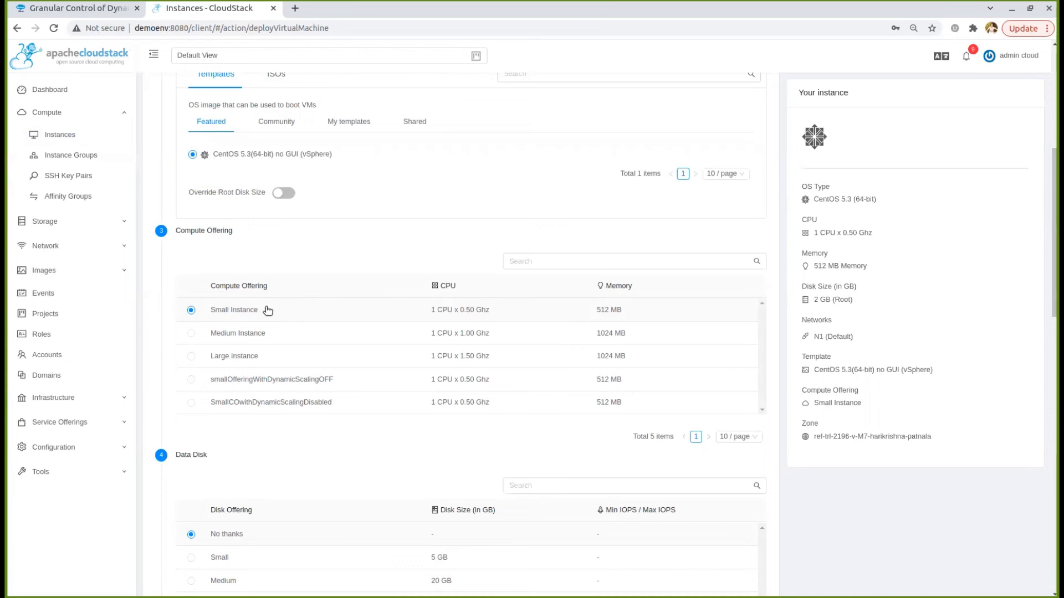
pyautogui.scroll(-15, 268, 310)
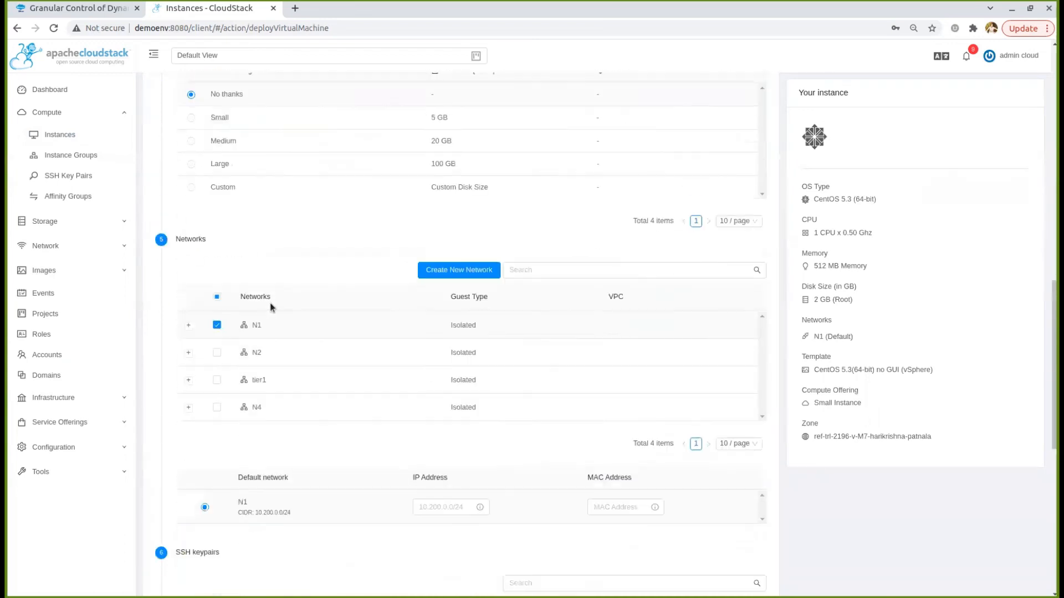
pyautogui.click(271, 259)
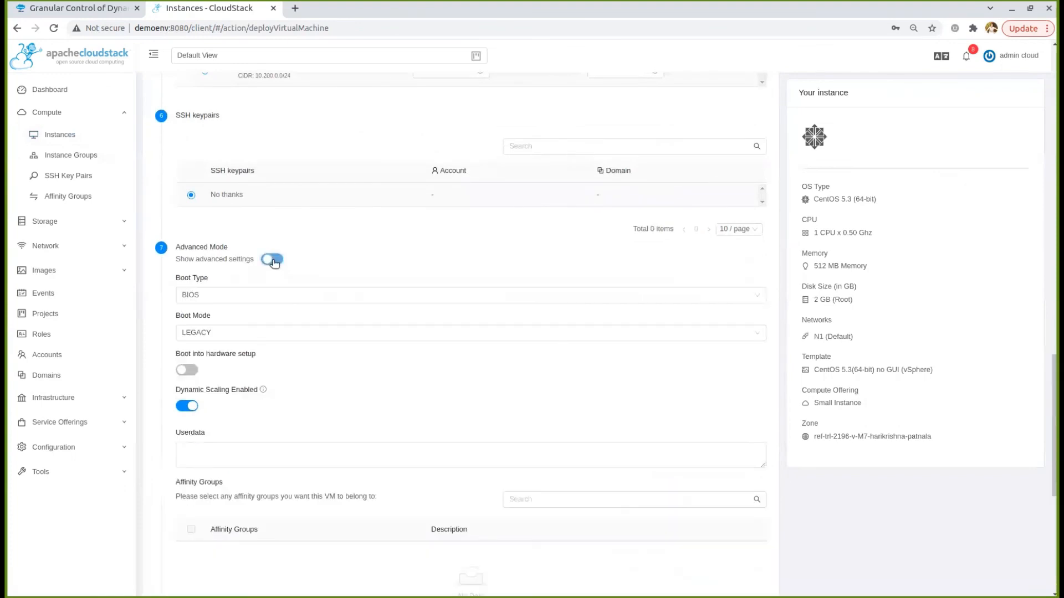
pyautogui.click(188, 408)
# Name the third instance VMExpectNotToScale2
pyautogui.scroll(-6, 214, 401)
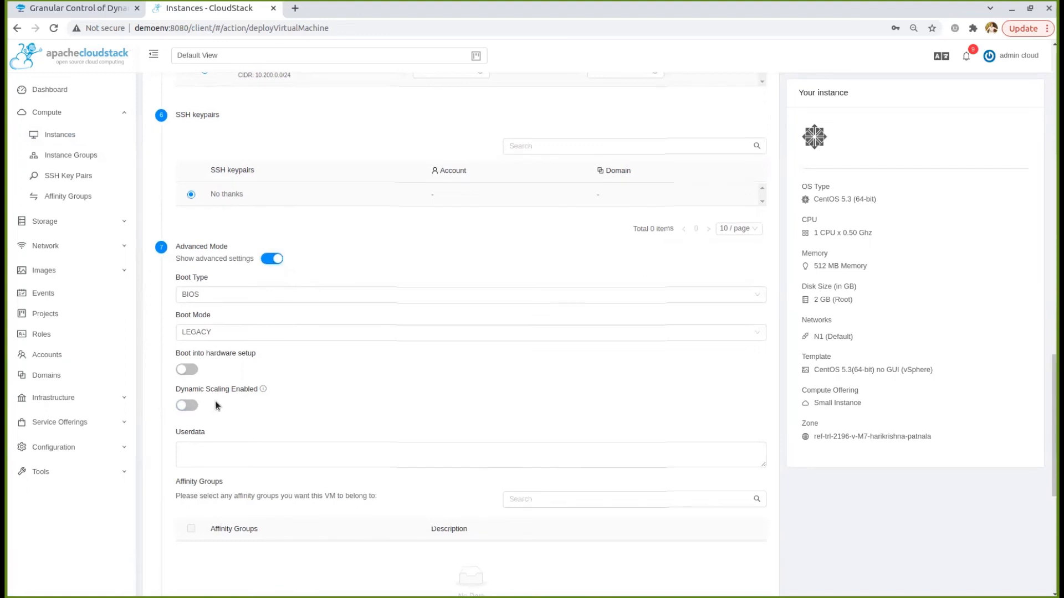
pyautogui.click(240, 391)
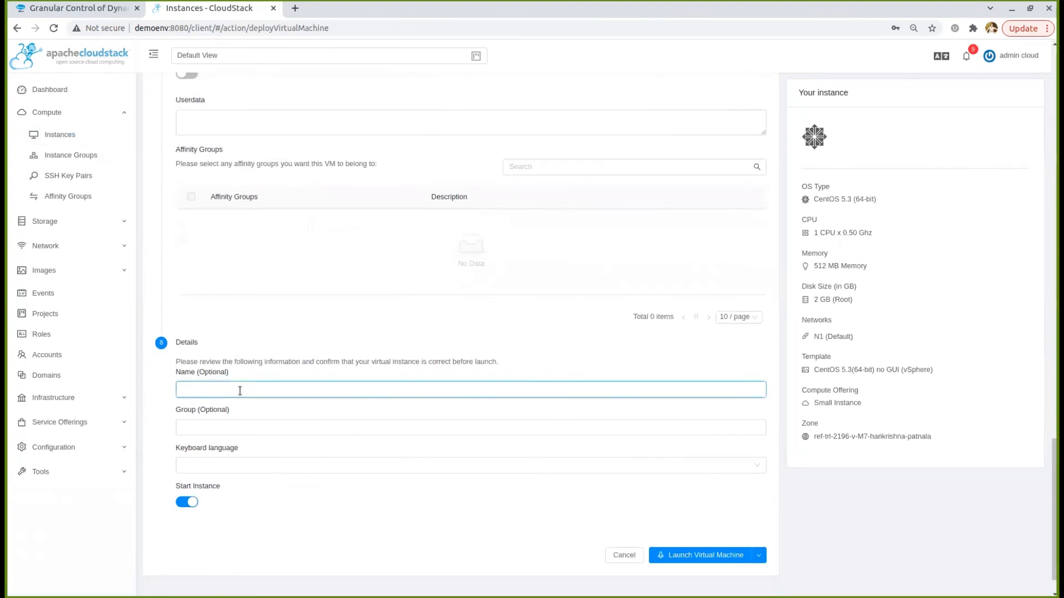
pyautogui.write('VMExpectNotToScale2')
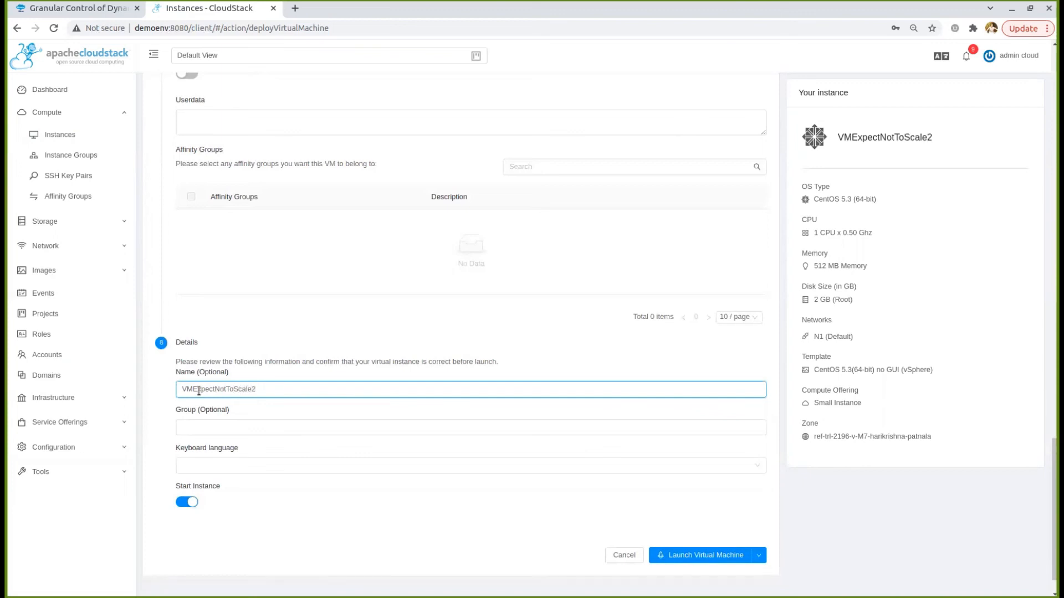
pyautogui.scroll(-1, 621, 463)
# Launch VMExpectNotToScale2 and open its details from the refreshed Instances list
pyautogui.click(684, 515)
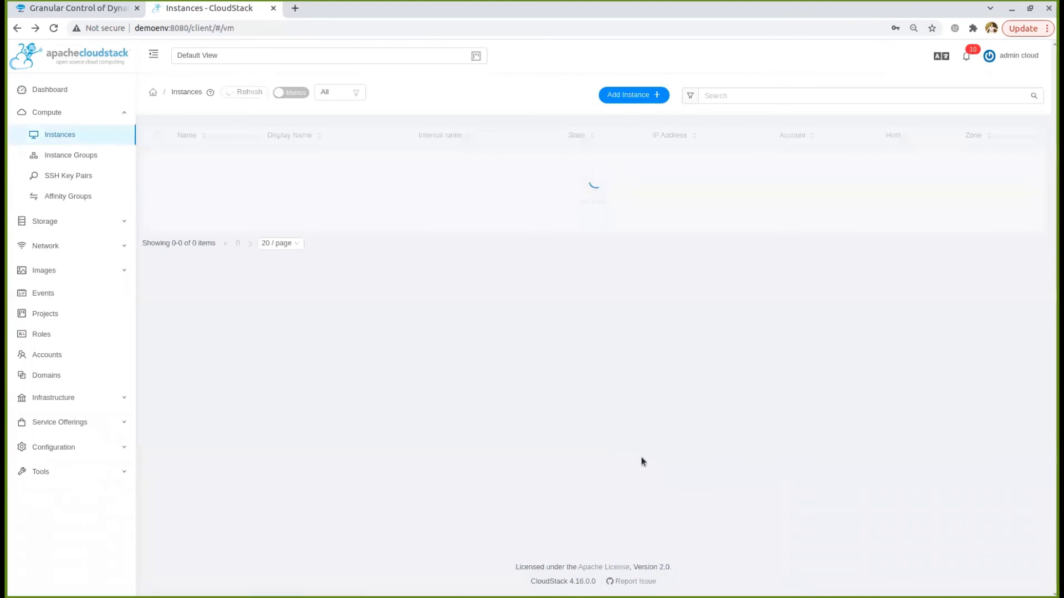
pyautogui.click(242, 93)
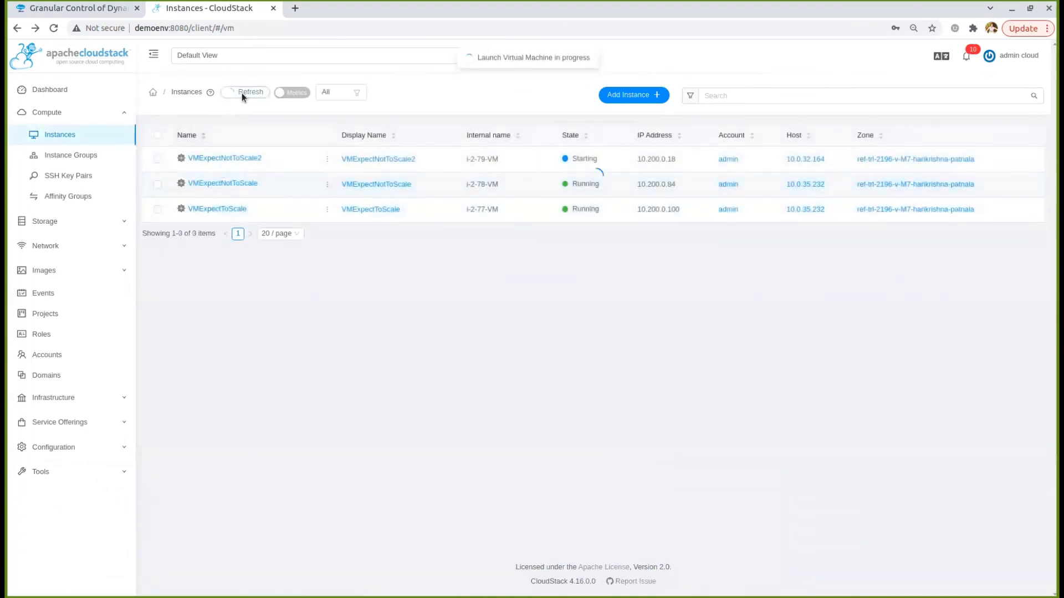
pyautogui.click(233, 157)
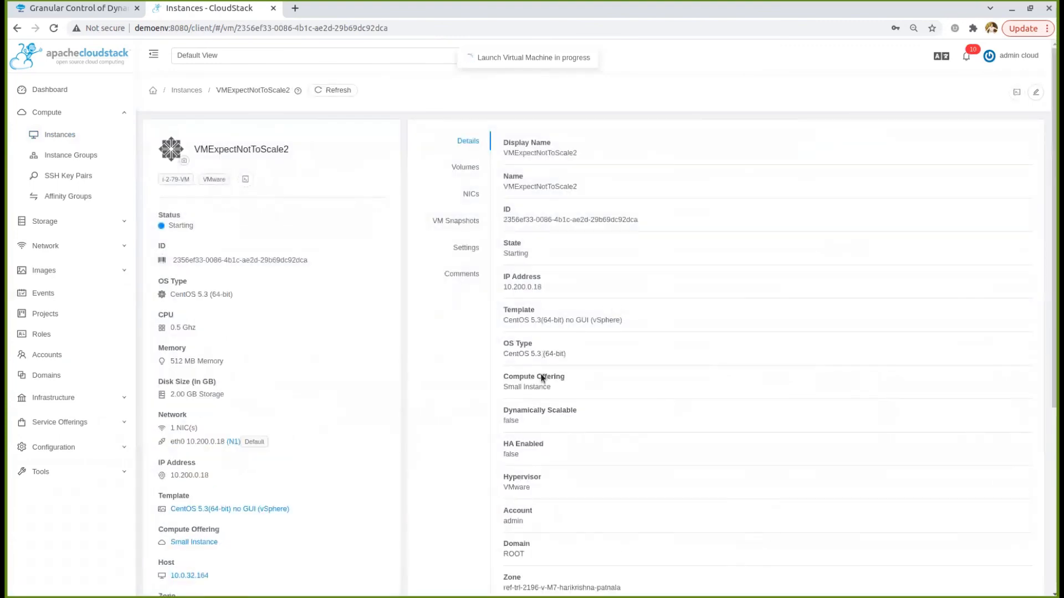
# Confirm VMExpectNotToScale2 shows Dynamically Scalable false, then go back to Instances
pyautogui.moveTo(501, 410); pyautogui.dragTo(583, 416)
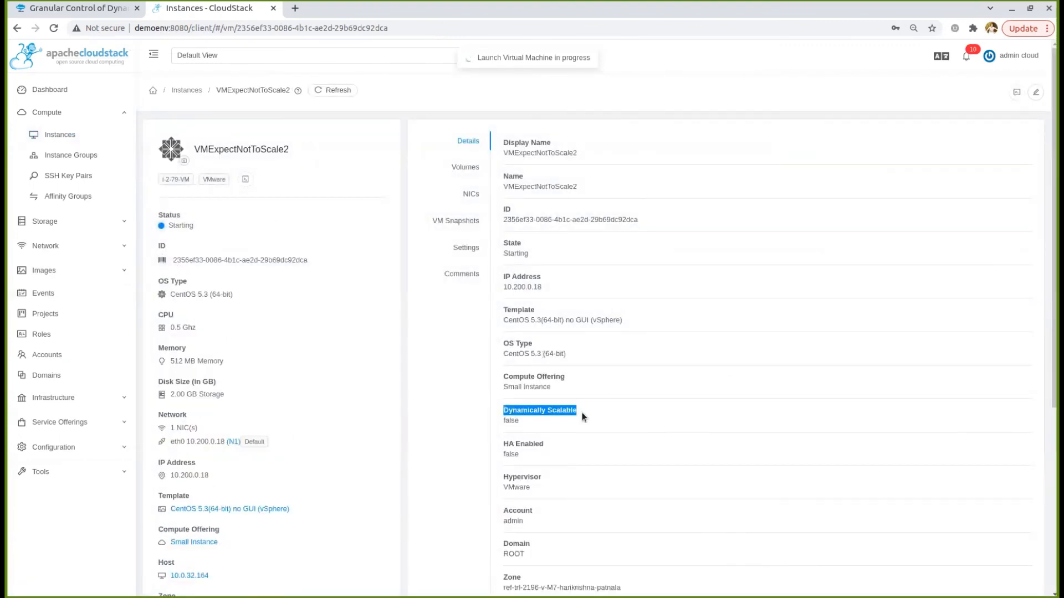
pyautogui.click(510, 422)
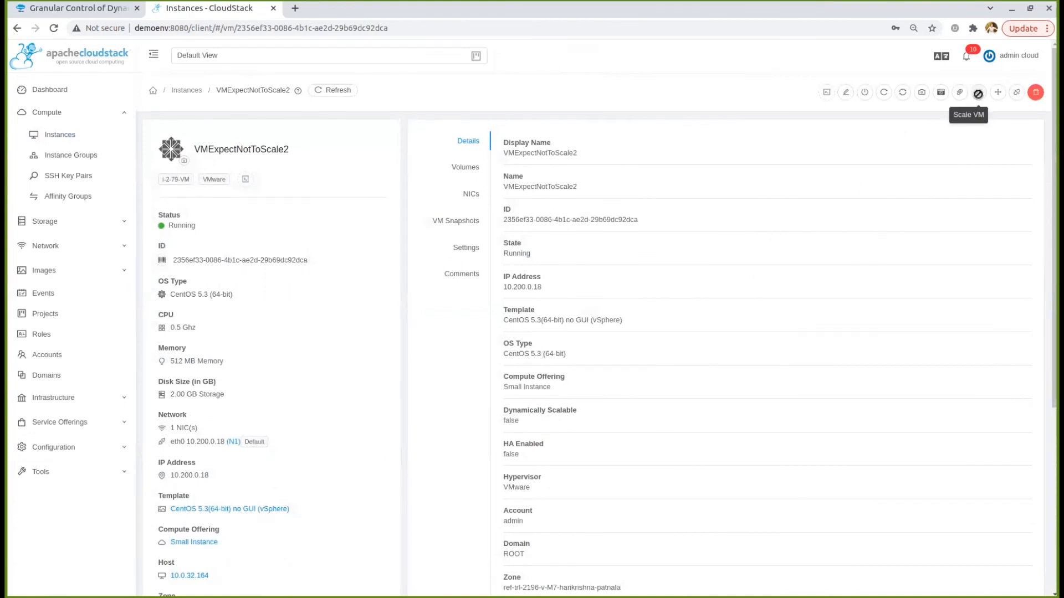
pyautogui.click(191, 89)
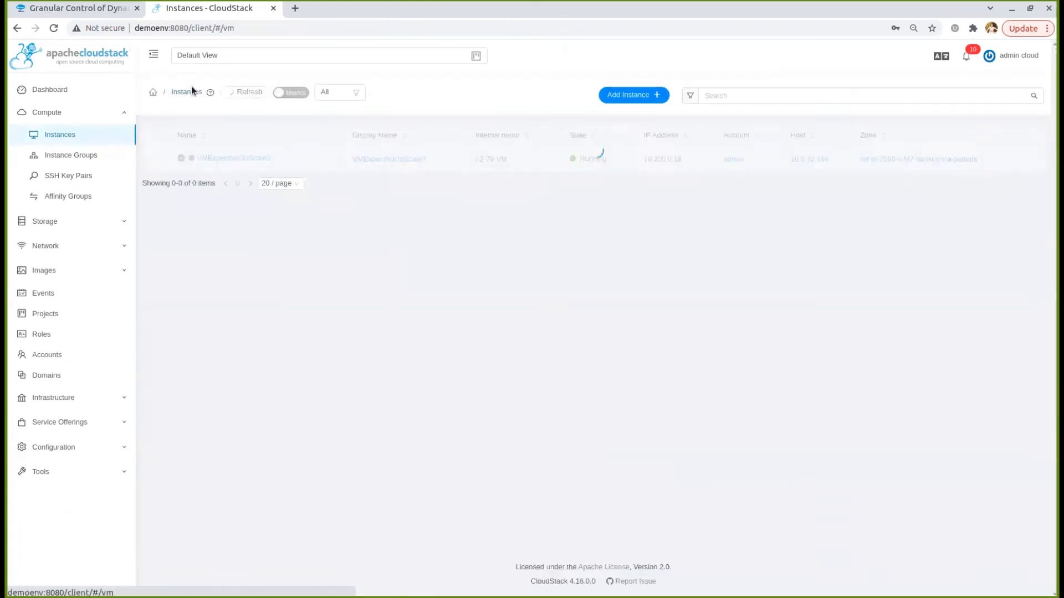